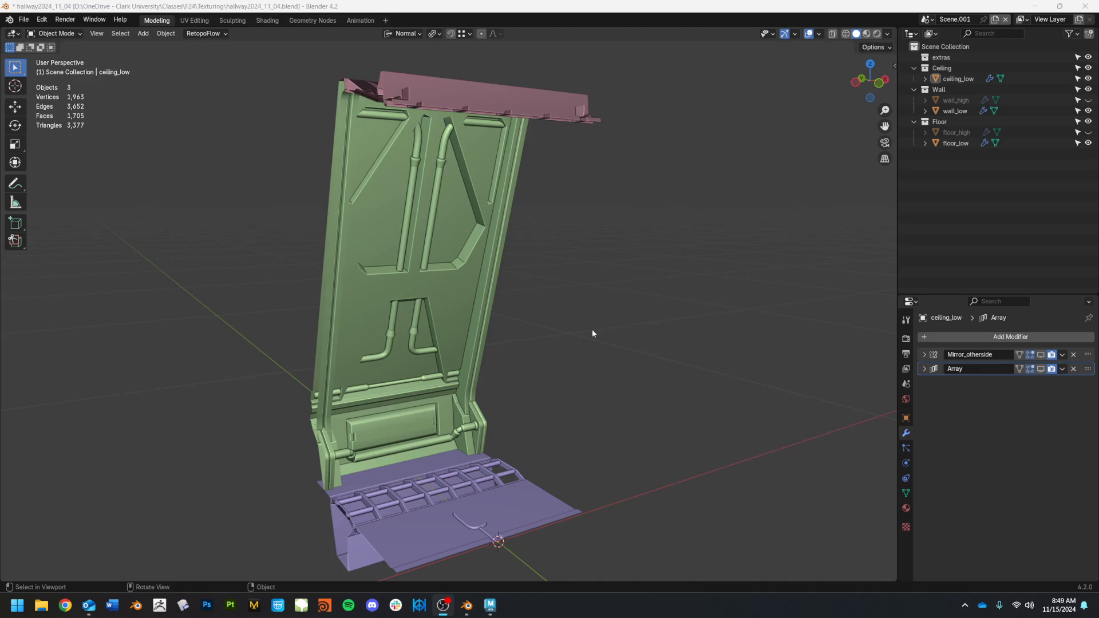
Switch to Maya, open the Content Browser and enlarge it to show all the Bipeds sculpting base meshes
left_click(492, 602)
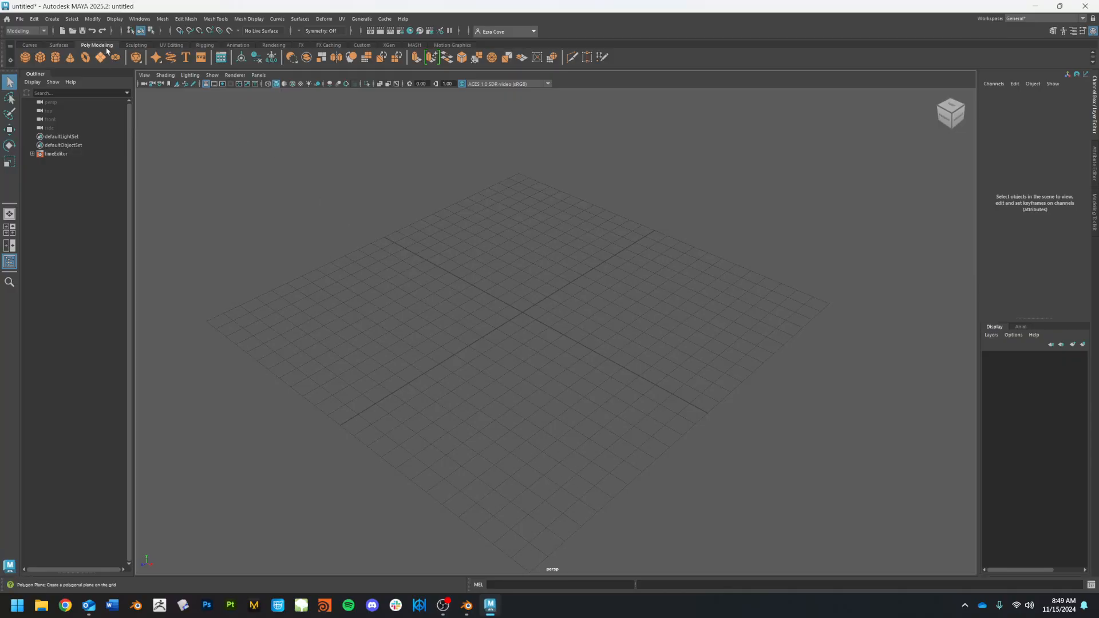
left_click(88, 21)
mouse_move(136, 22)
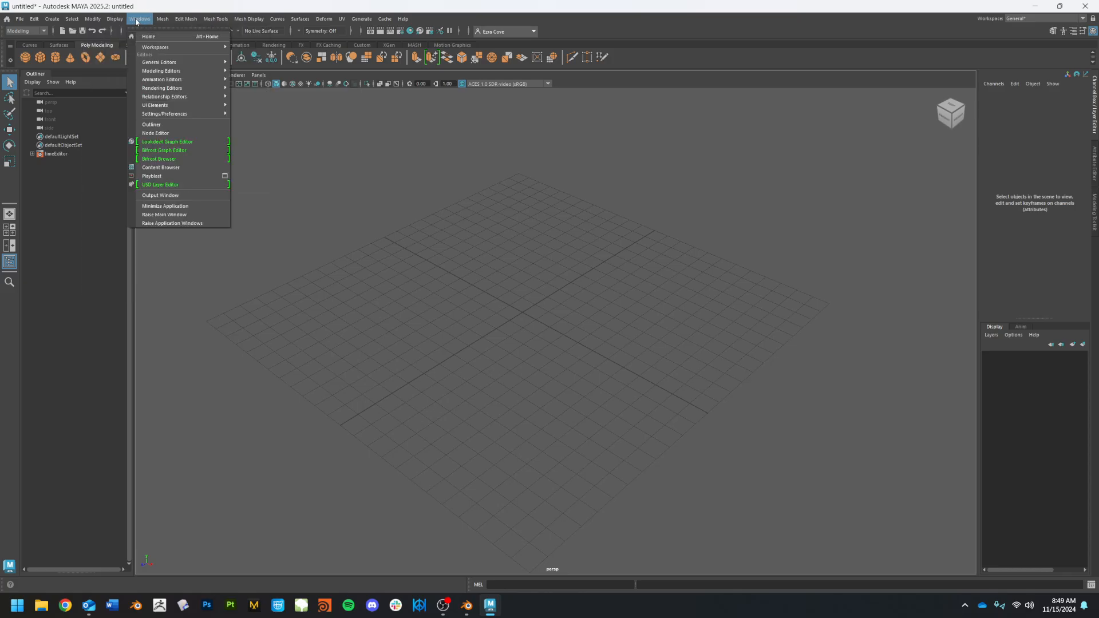
left_click(160, 167)
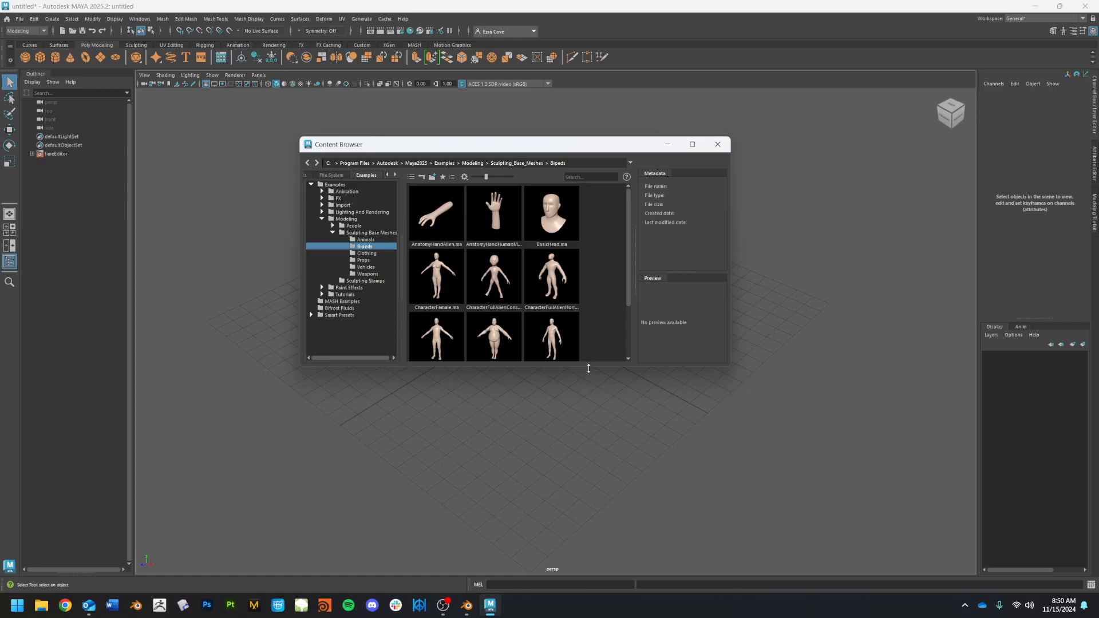
left_click_drag(588, 368, 588, 470)
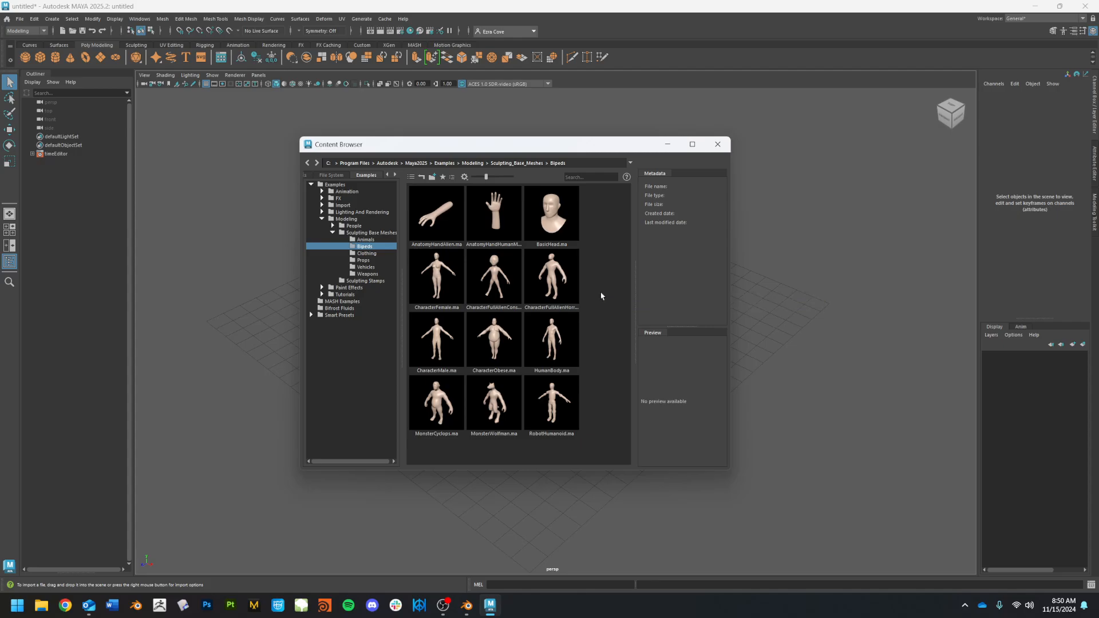
Import HumanBody.ma into the scene, close the Content Browser, and select and frame the body in a front view
left_click(548, 347)
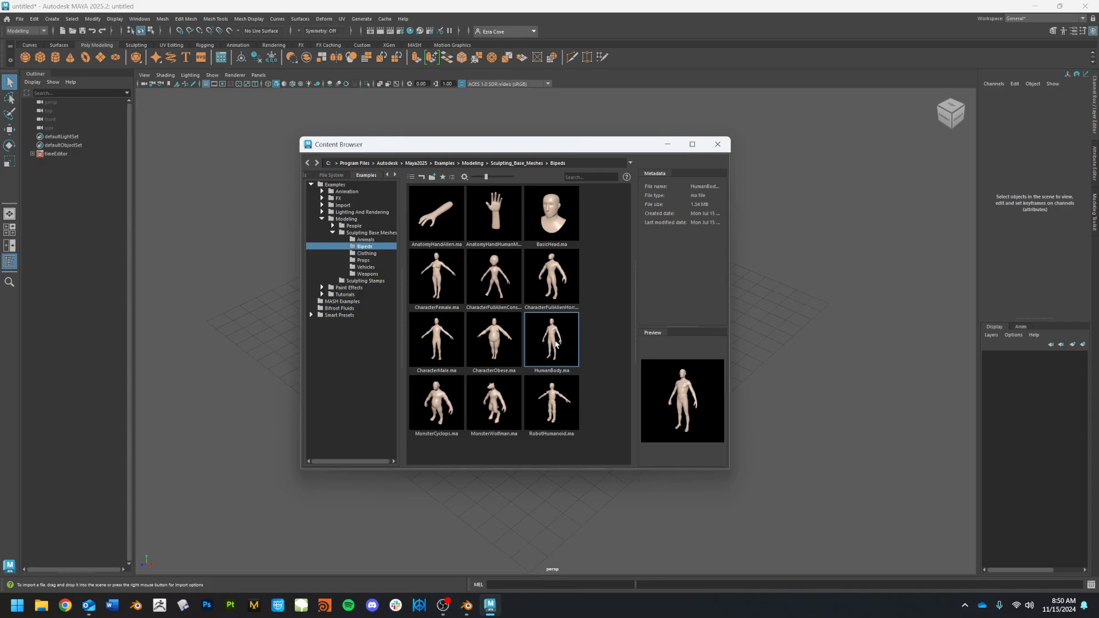
left_click_drag(556, 342, 794, 331)
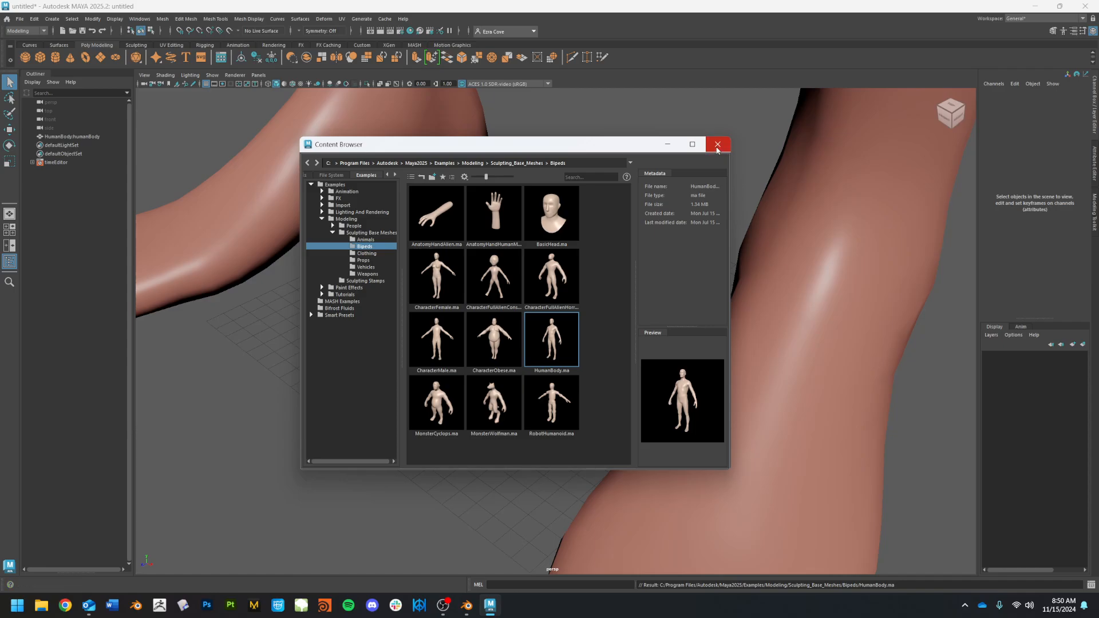
left_click(717, 147)
left_click(729, 308)
key("f")
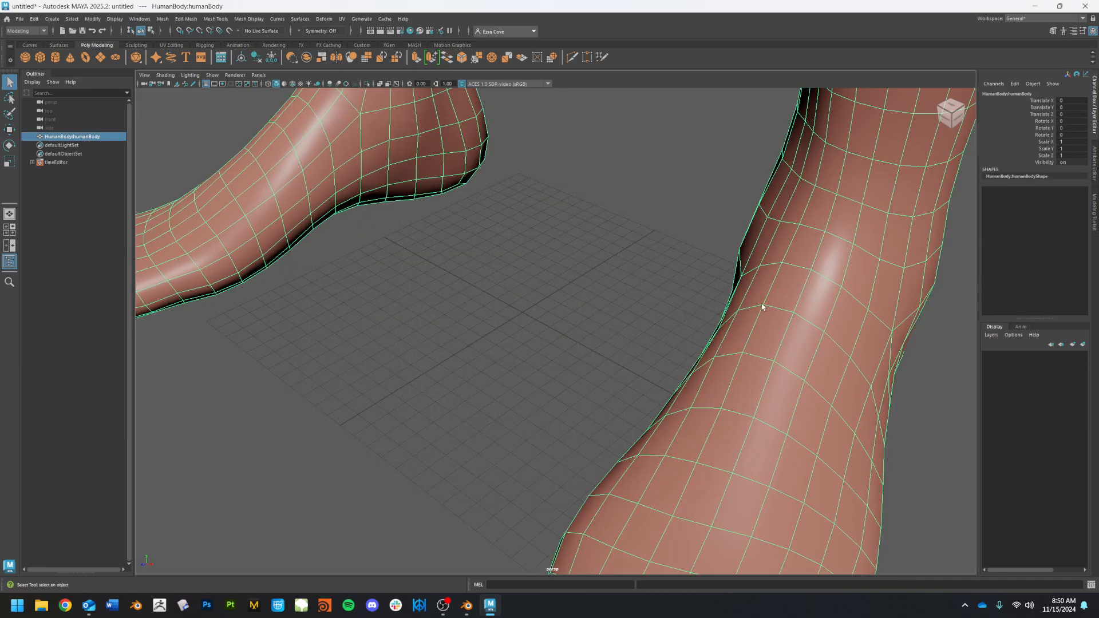
left_click_drag(742, 307, 626, 316, "alt")
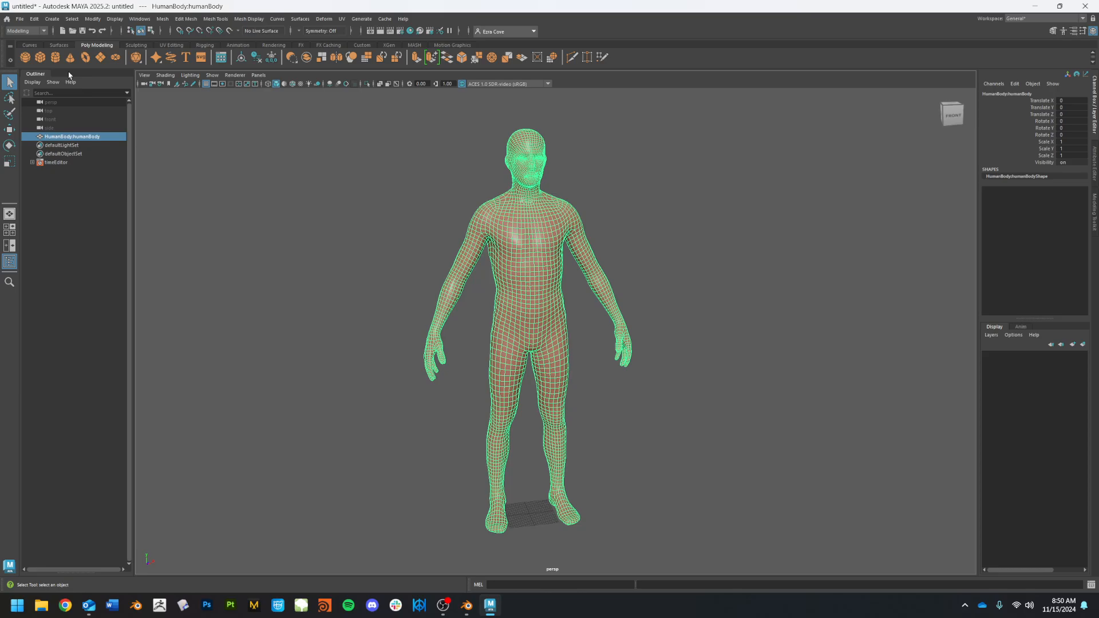
Export the selected human body to the Desktop folder in OBJexport format with the file name human_scaeleref
left_click(20, 18)
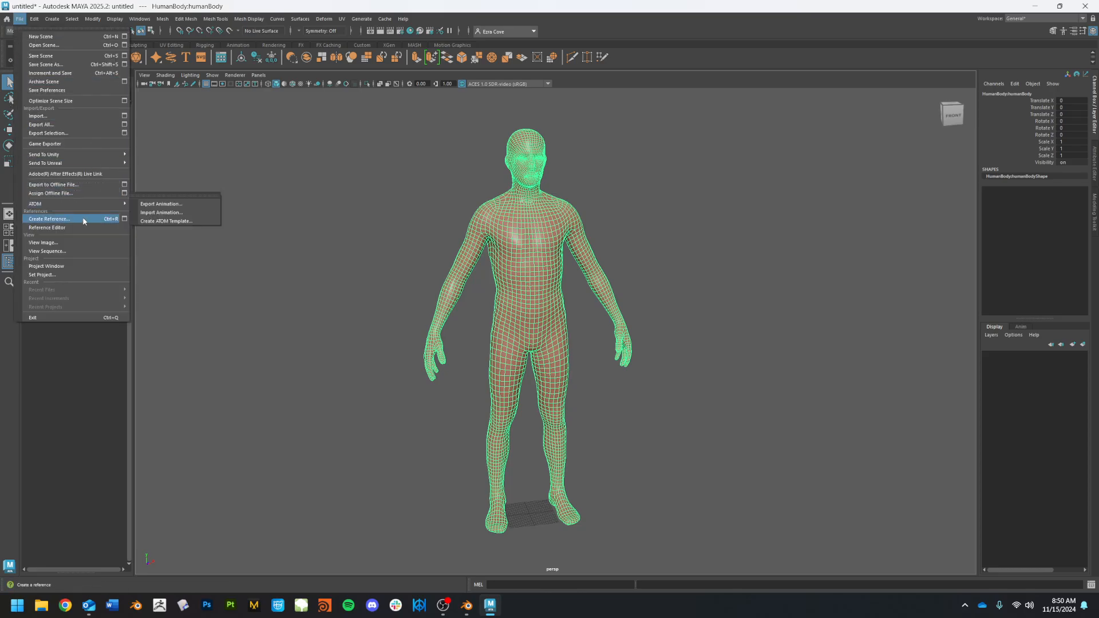
left_click(48, 133)
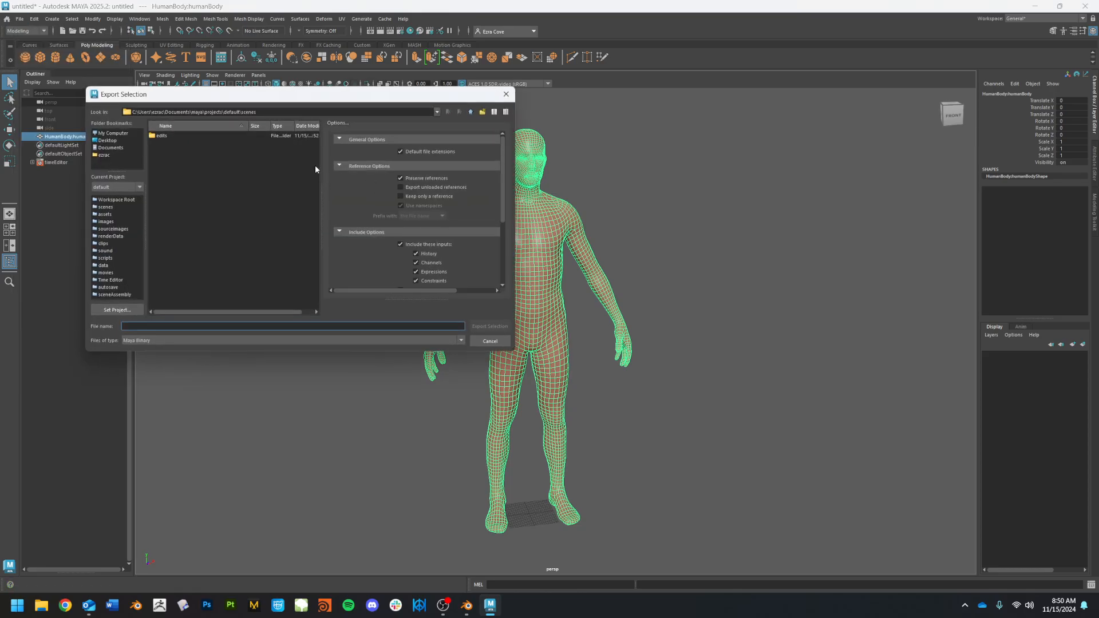
left_click(107, 140)
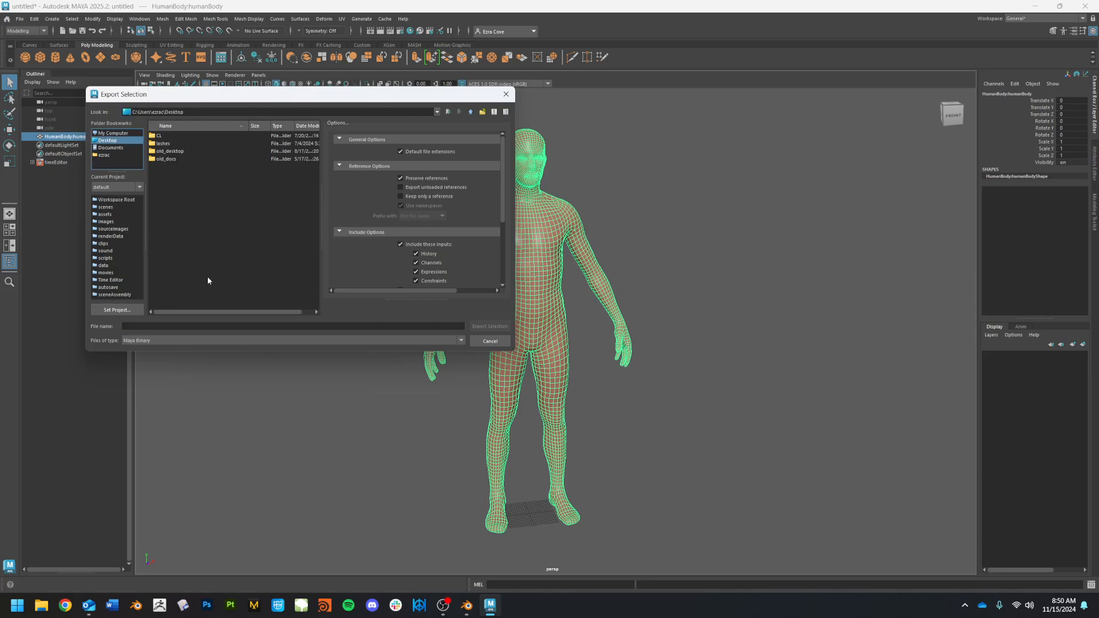
left_click(166, 342)
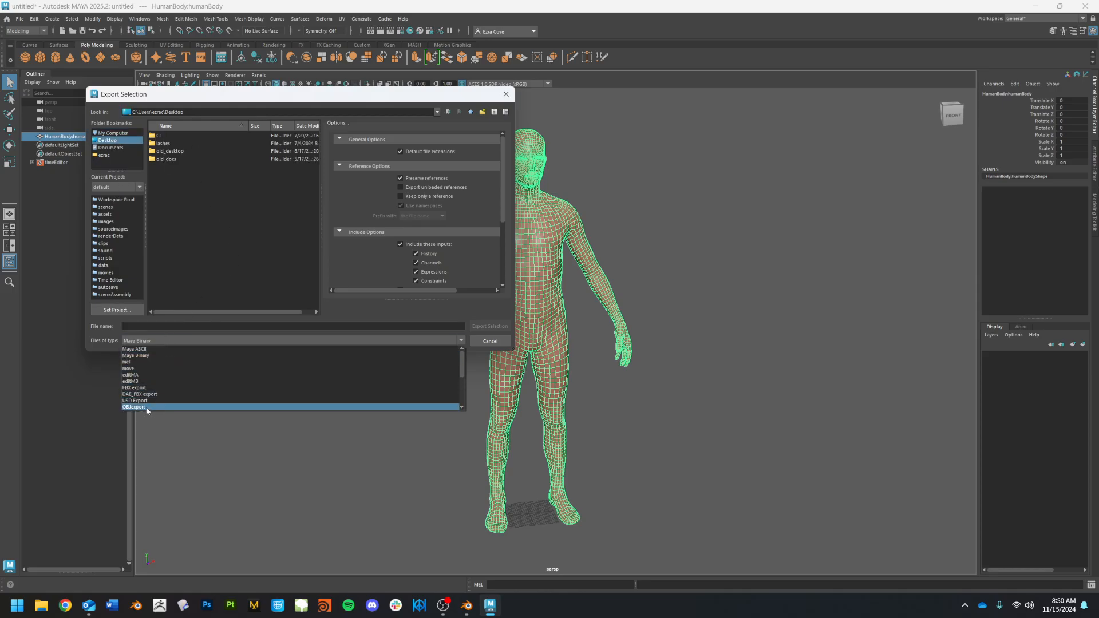
left_click(156, 407)
left_click(165, 327)
type("human_scaleref")
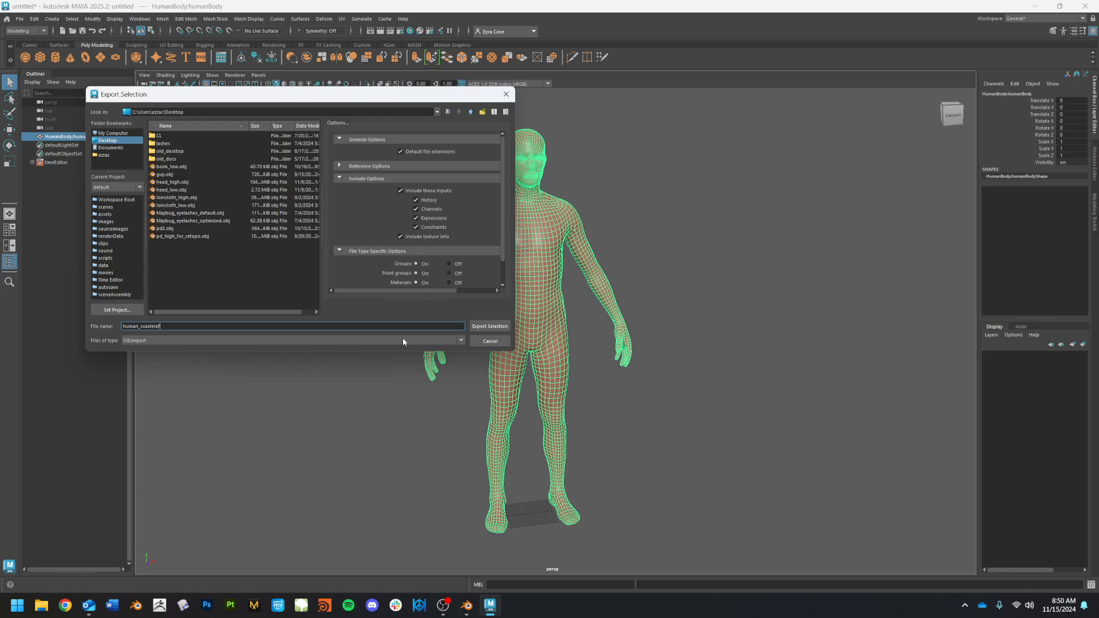
left_click(500, 327)
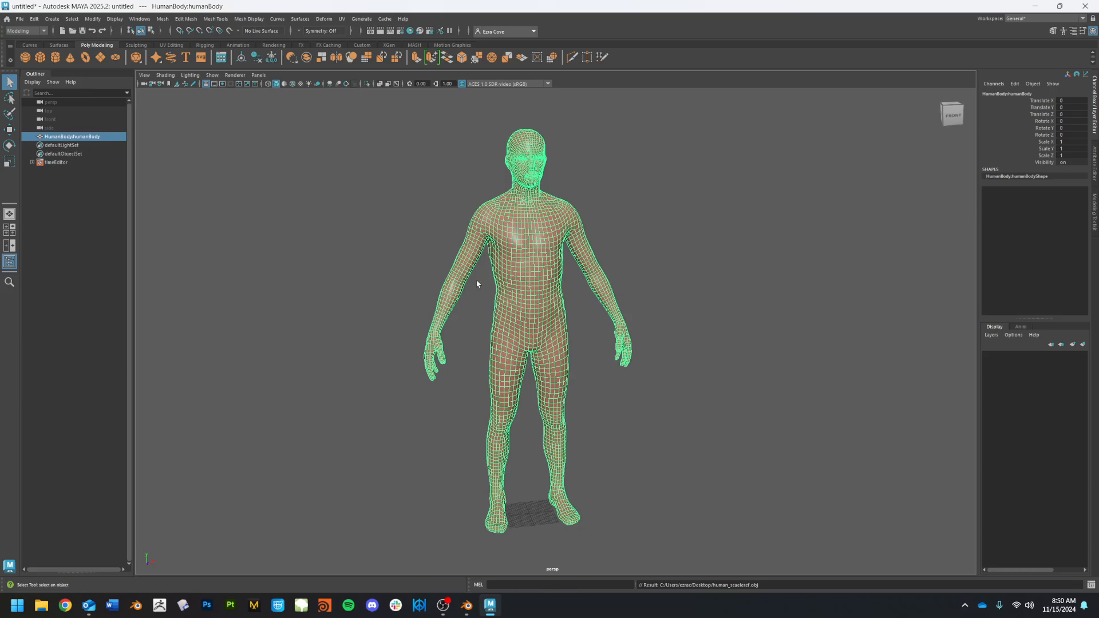
Quit Maya and return to the hallway scene in Blender
key("ctrl+q")
left_click(536, 308)
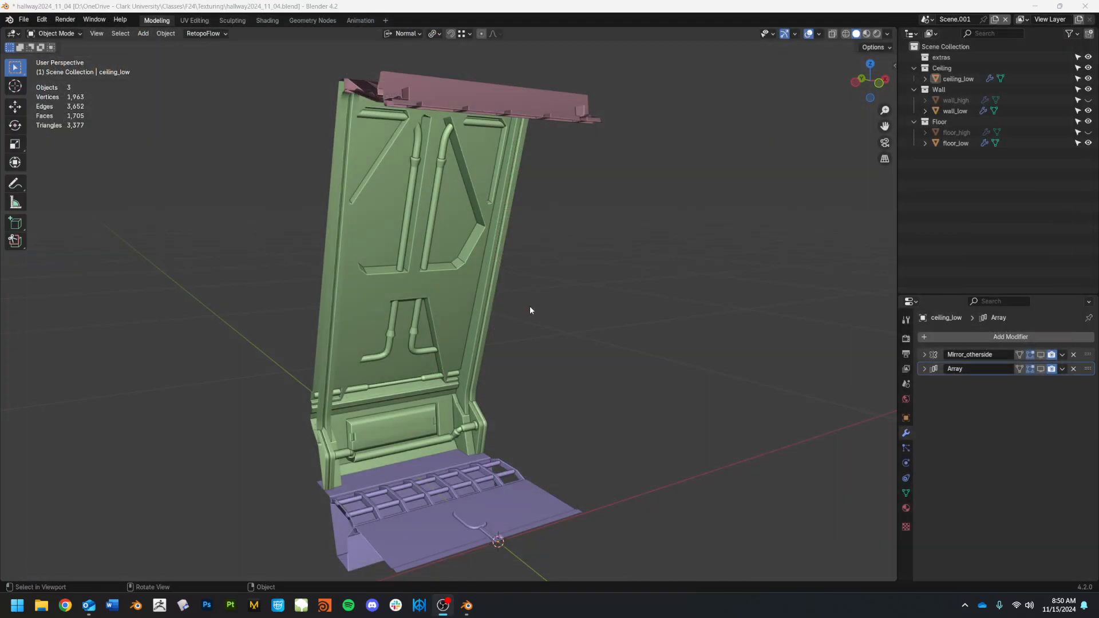
left_click(608, 322)
Delete human_scaeleref.mtl from the Desktop folder within the Wavefront OBJ import browser, and cancel the import
key("shift+q")
left_click(507, 277)
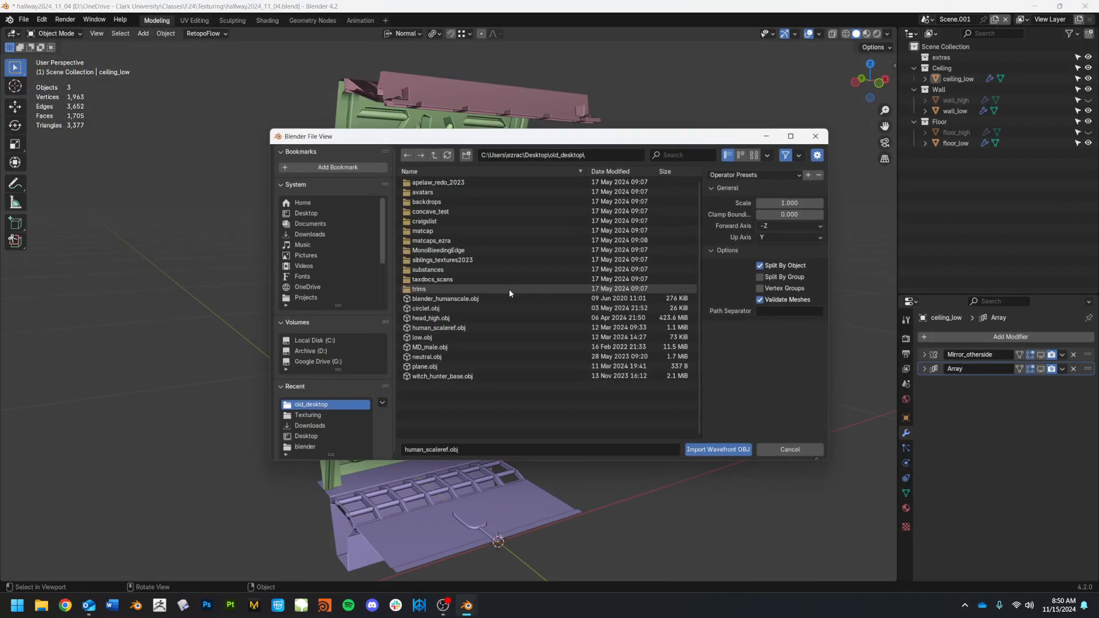
left_click(311, 213)
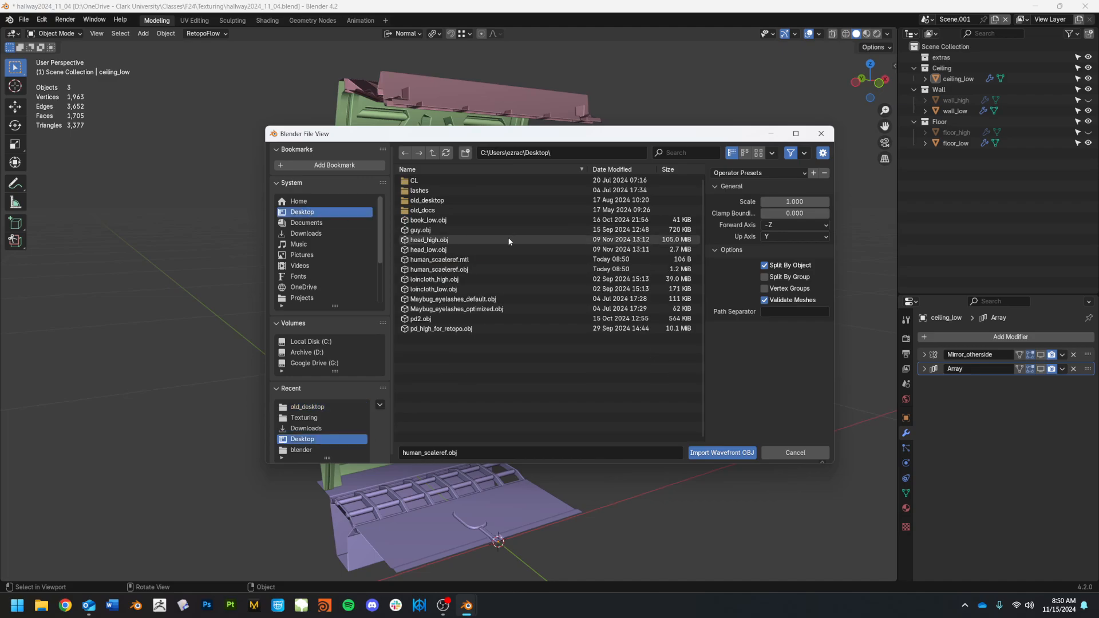
left_click(440, 260)
right_click(440, 263)
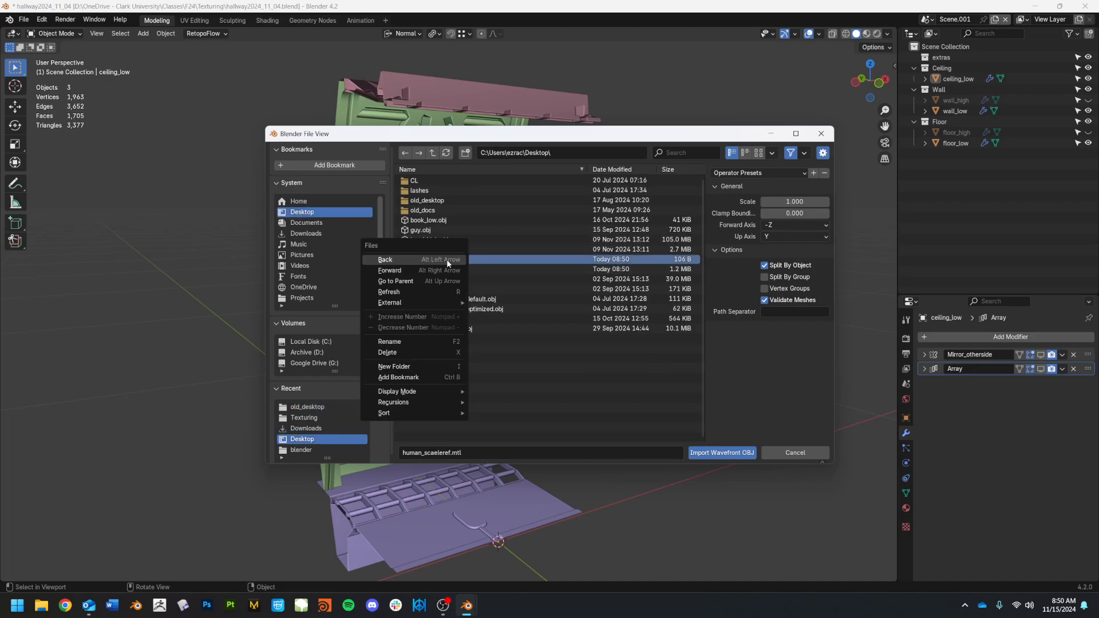
left_click(416, 351)
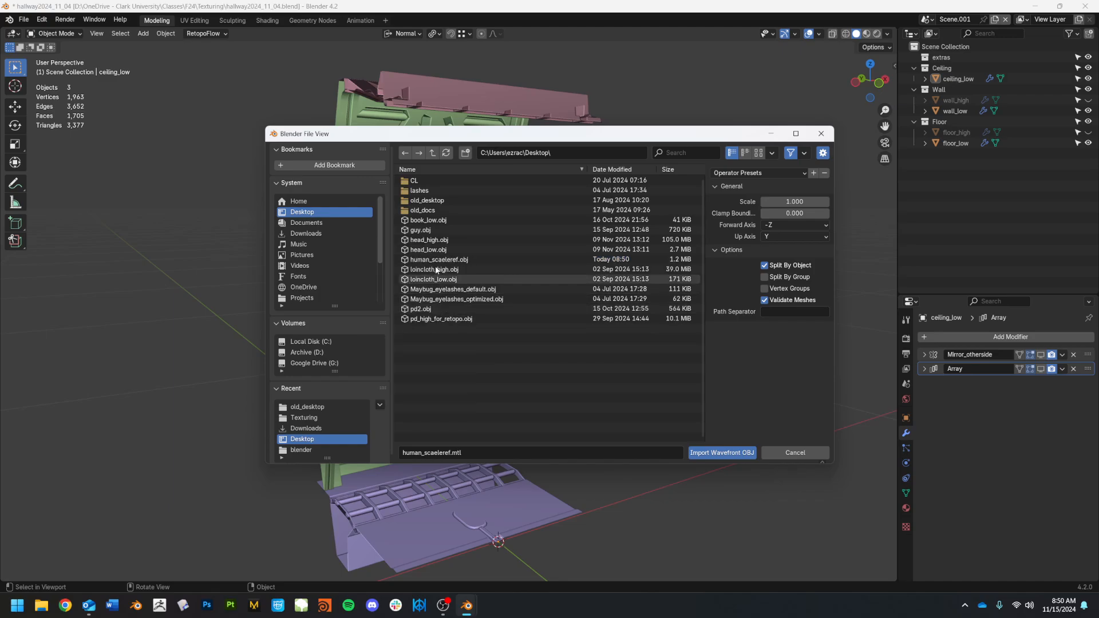
left_click(795, 453)
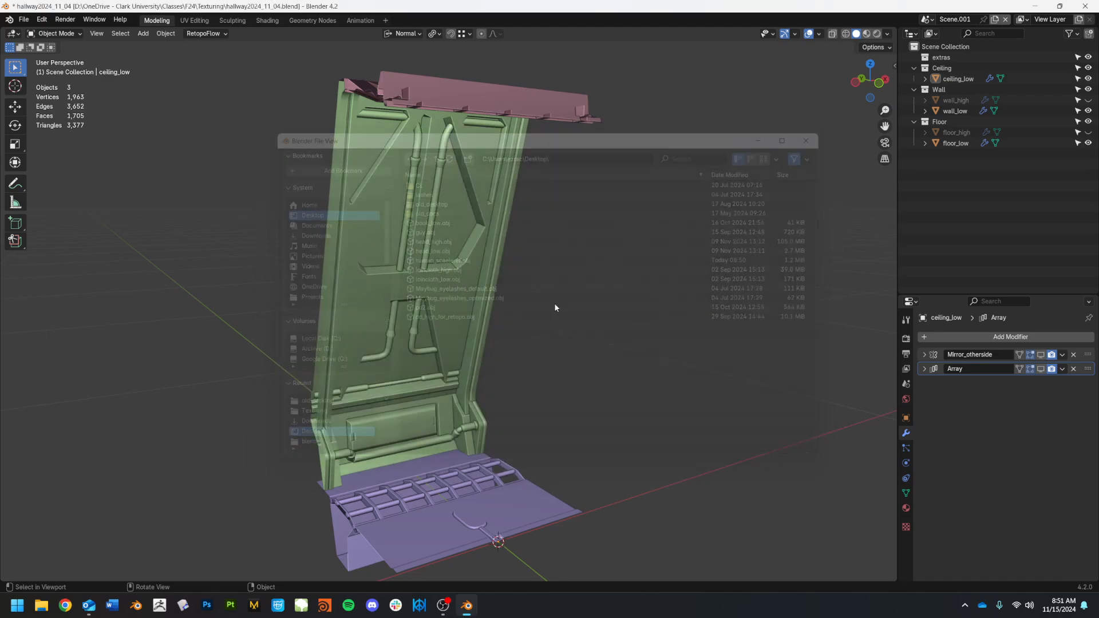
left_click(24, 20)
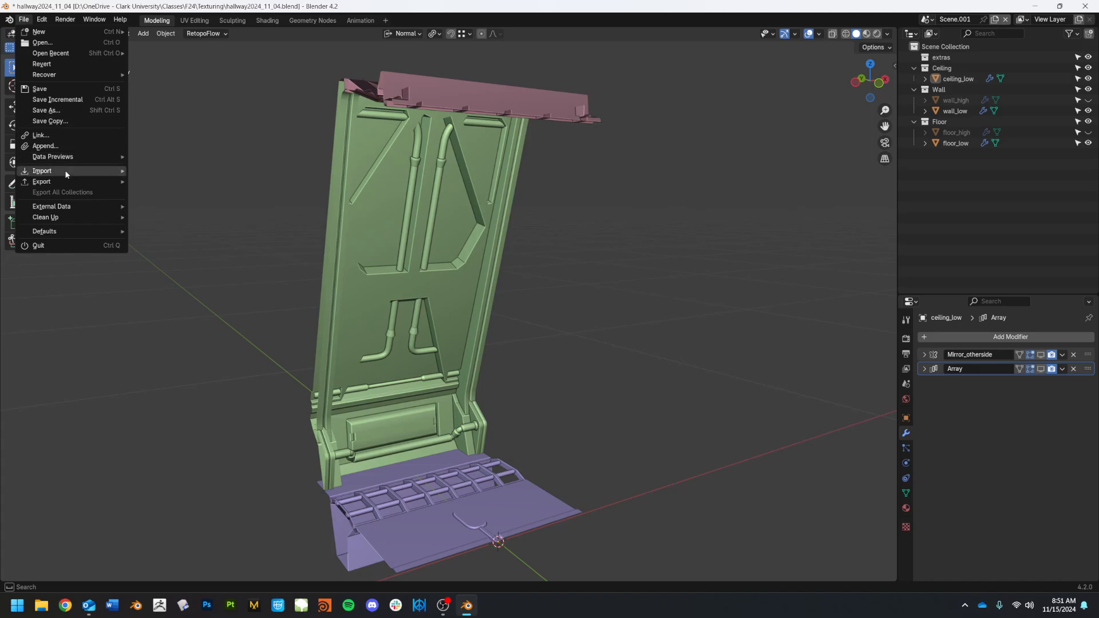
mouse_move(103, 171)
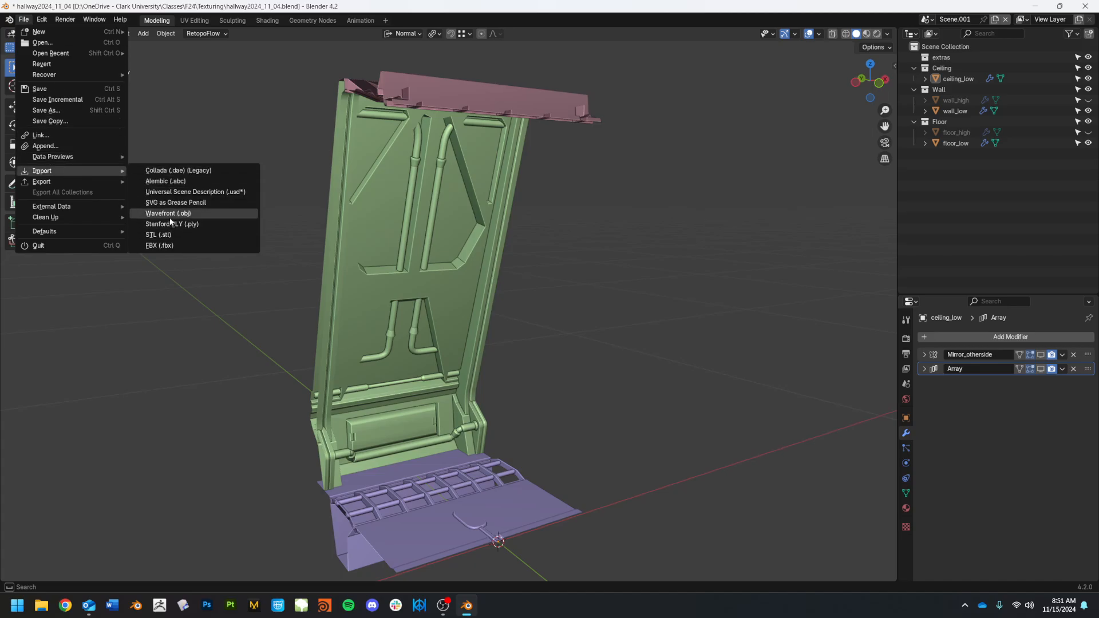
key("Escape")
Import the Wavefront OBJ file human_scaleref.obj from the old_desktop folder
right_click(520, 264)
left_click(405, 217)
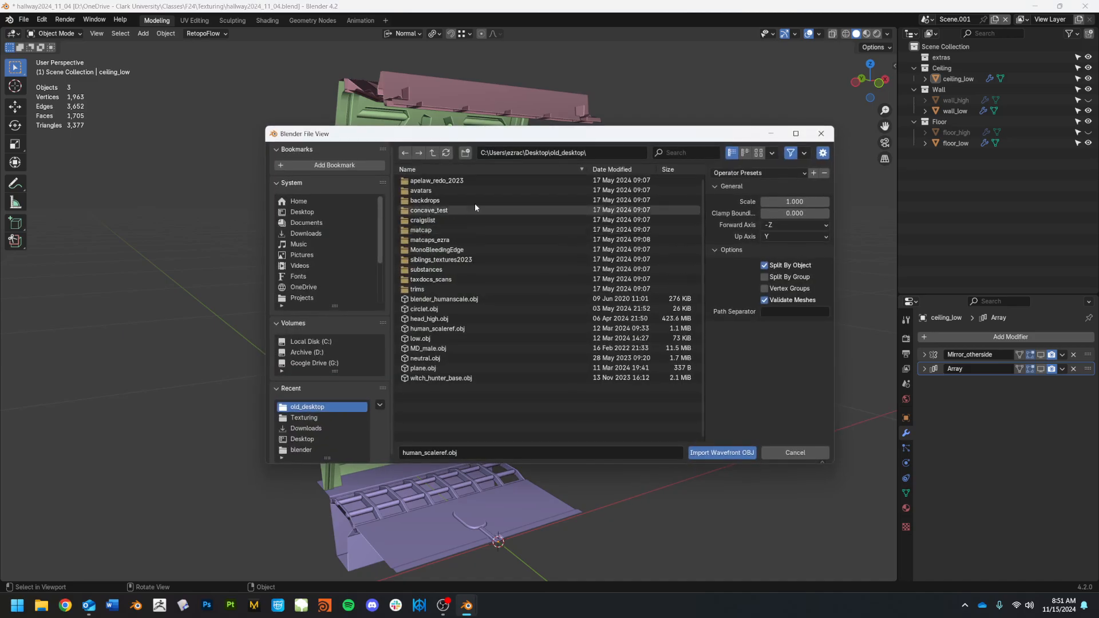
left_click(437, 331)
double_click(436, 330)
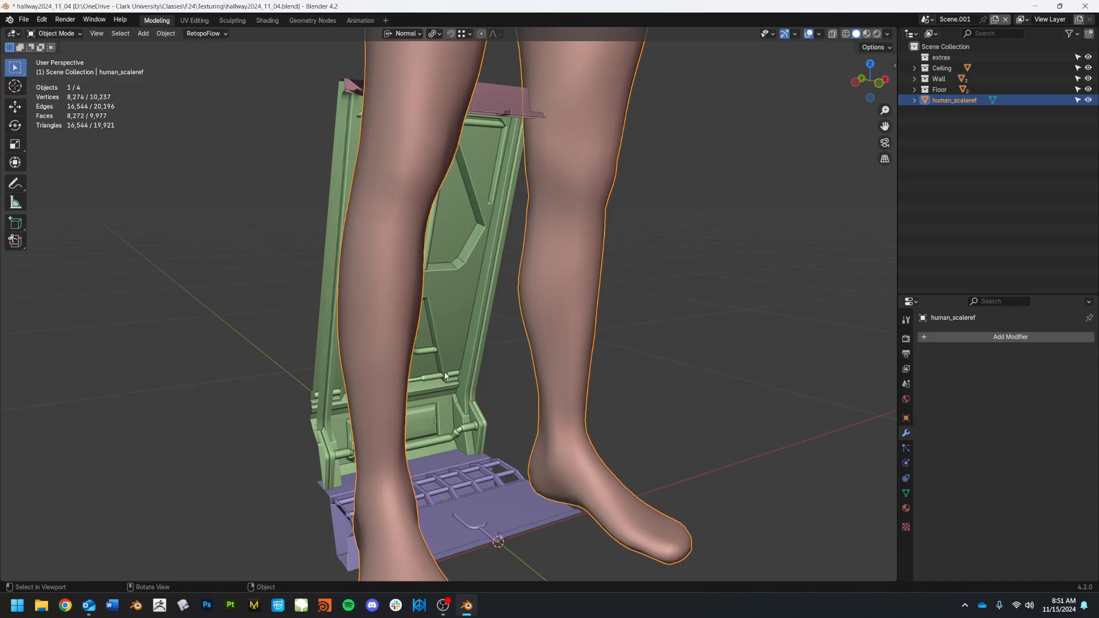
Show the transform properties of the imported human figure and apply all its transforms
scroll(602, 256, "down", 6)
middle_click_drag(602, 269, 707, 265)
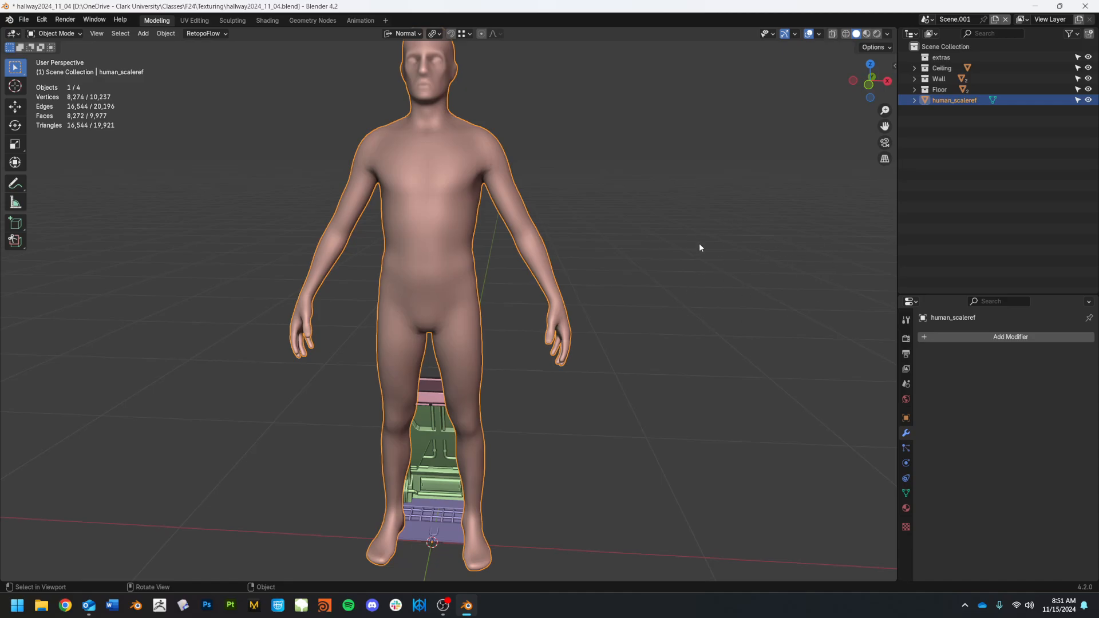
key("n")
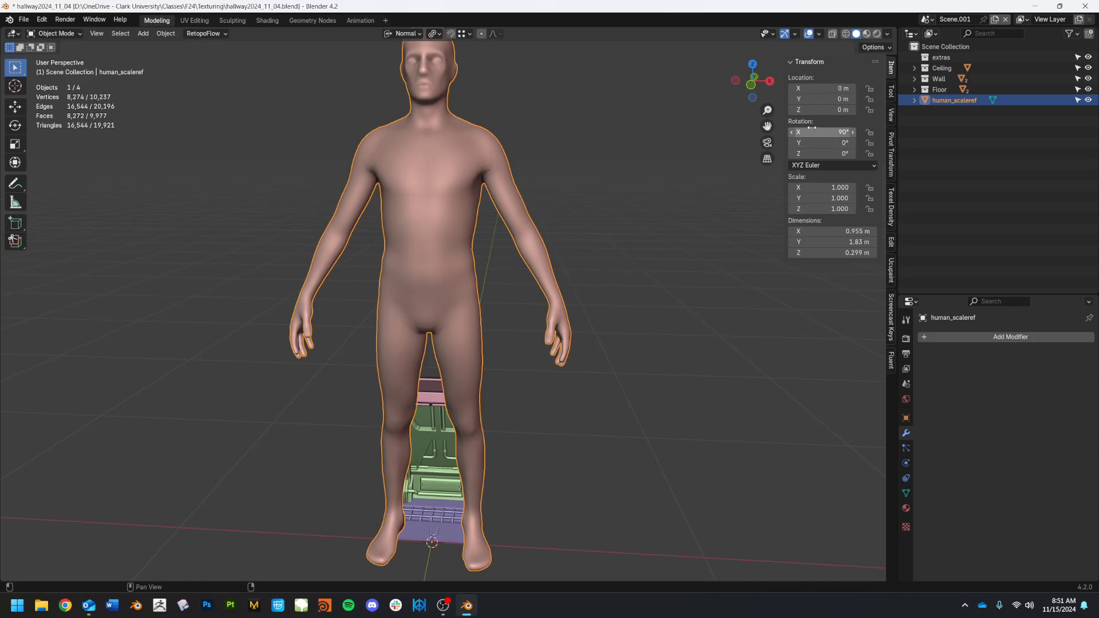
mouse_move(559, 301)
middle_mouse_down()
mouse_move(589, 310)
mouse_move(569, 294)
middle_mouse_up()
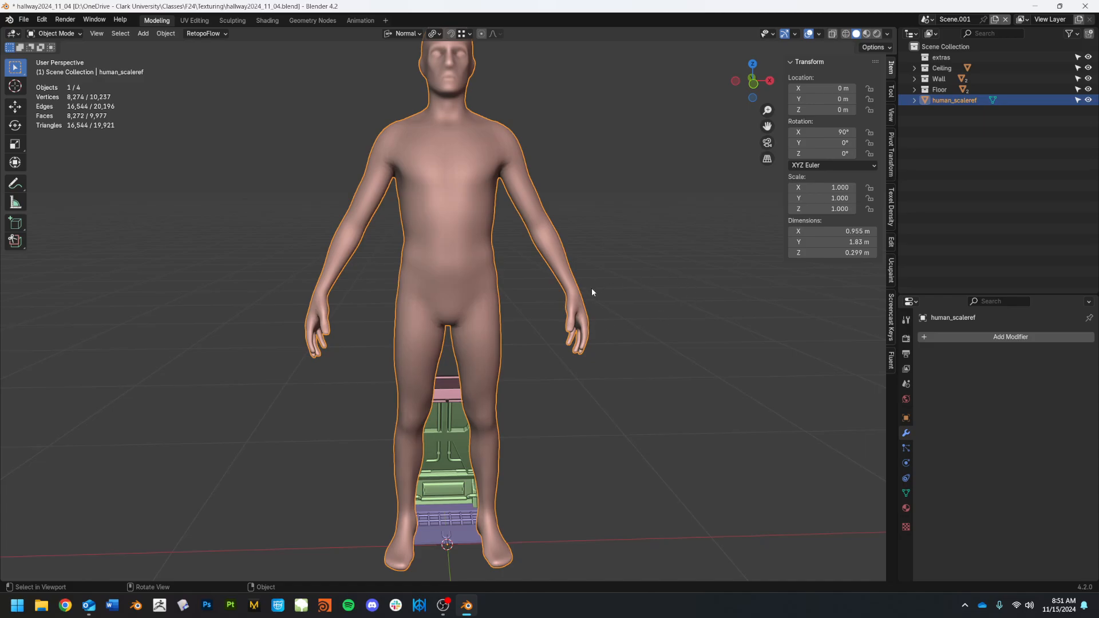
middle_click_drag(592, 292, 534, 296)
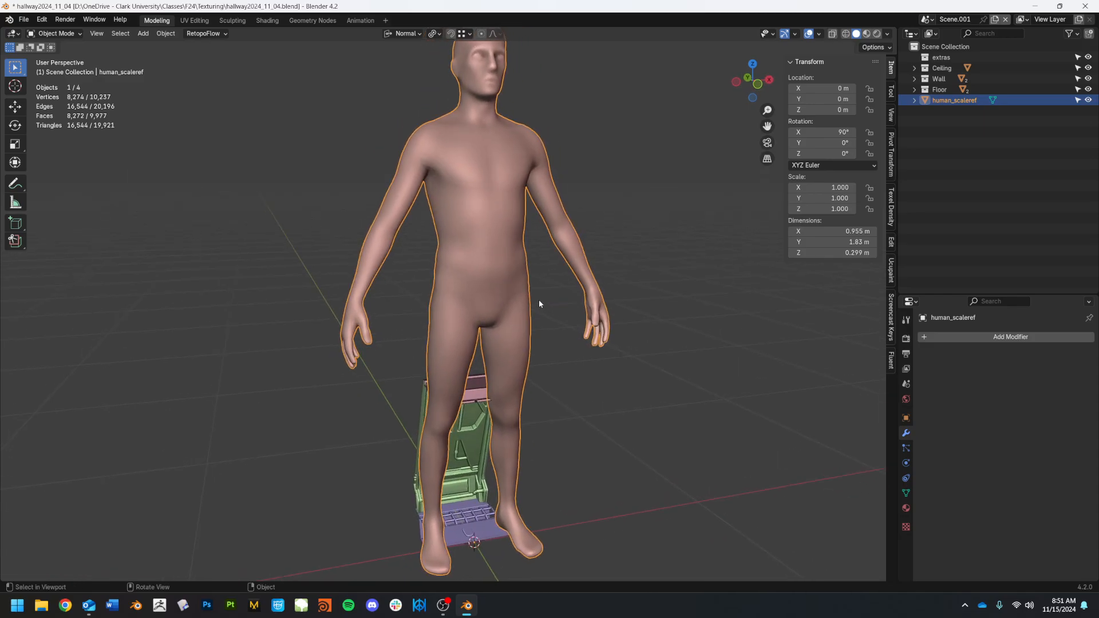
scroll(539, 295, "down", 2)
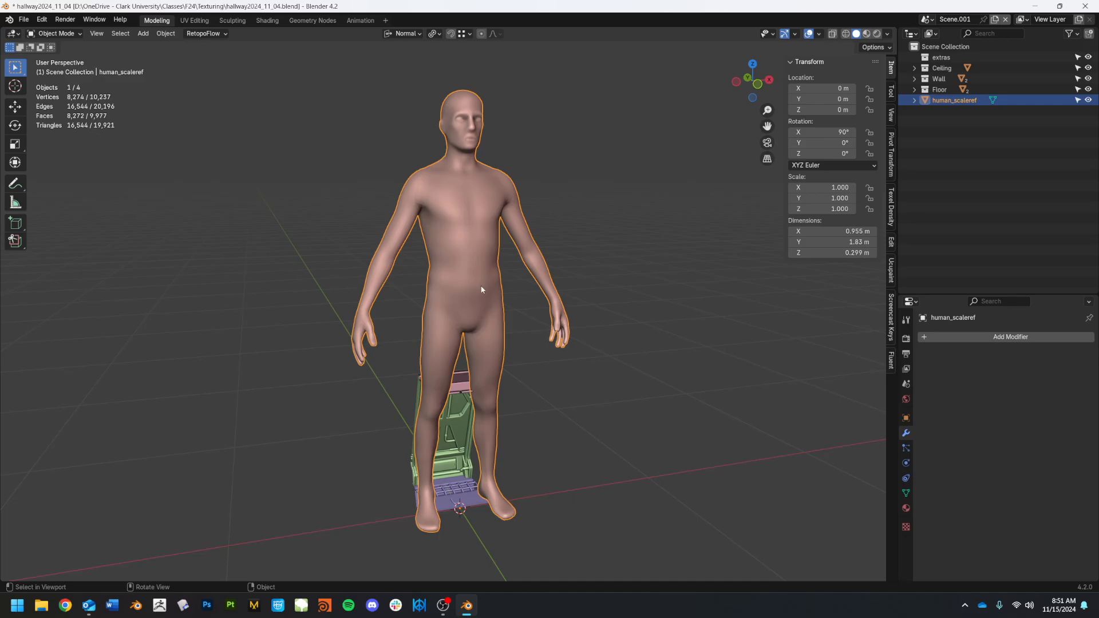
key("ctrl+a")
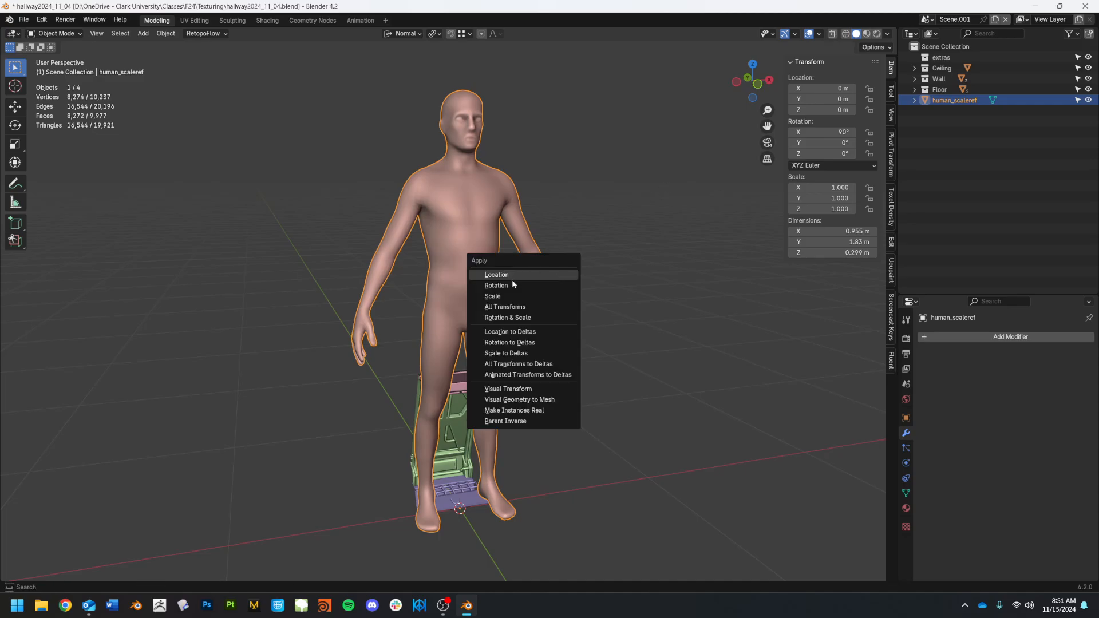
left_click(523, 307)
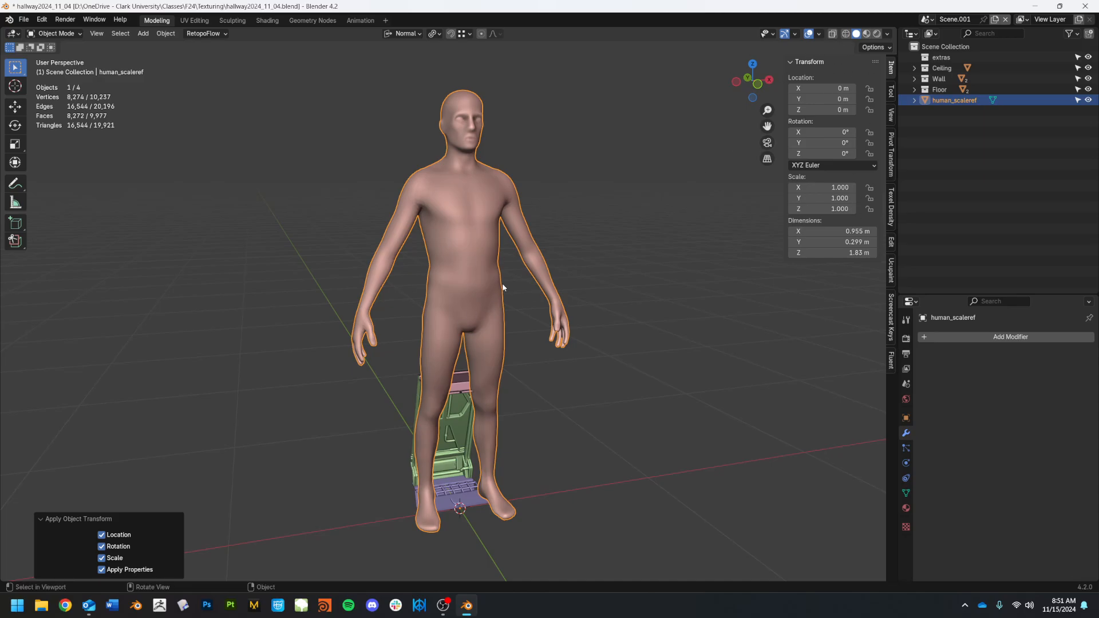
Move the human figure about 1.19 m along the X axis so it stands beside the hallway pieces, and deselect it
middle_click_drag(508, 320, 737, 232)
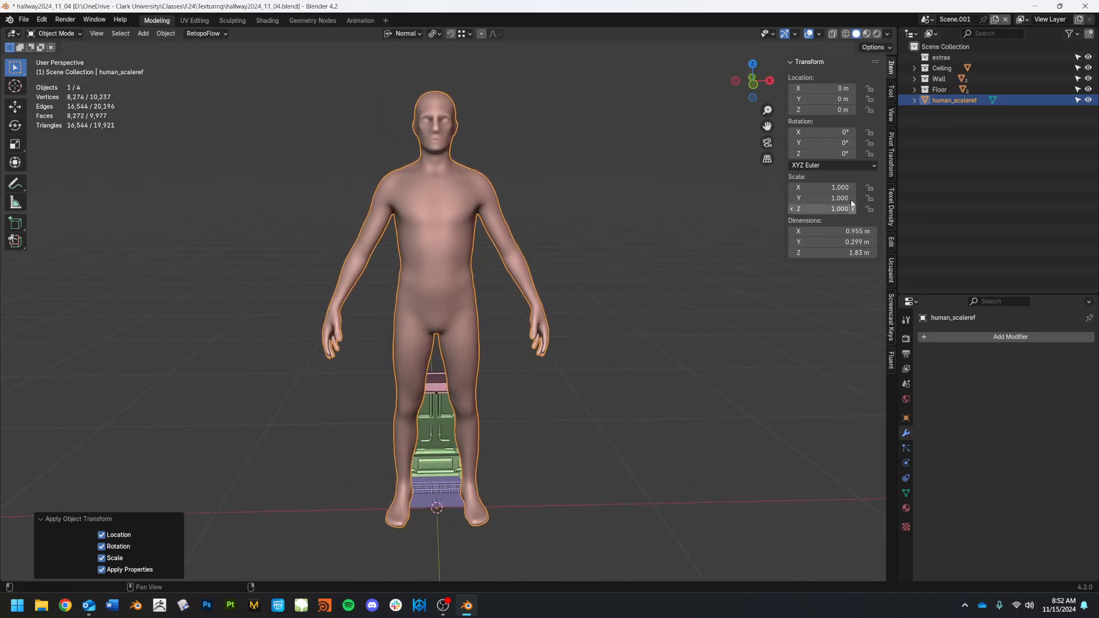
left_click(464, 273)
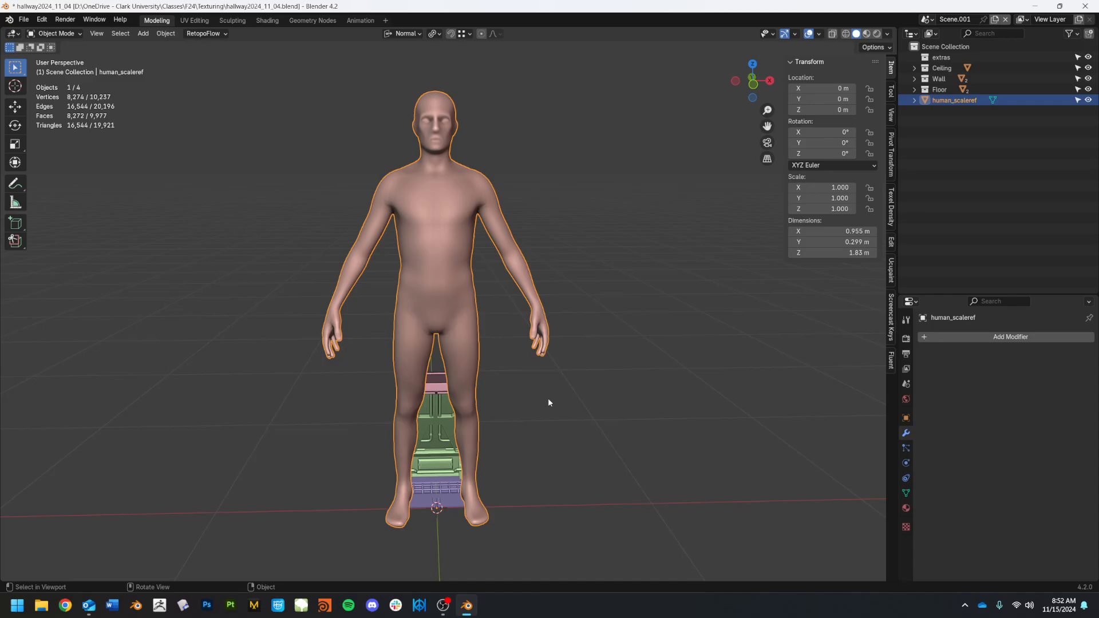
middle_click_drag(555, 405, 562, 393, "shift")
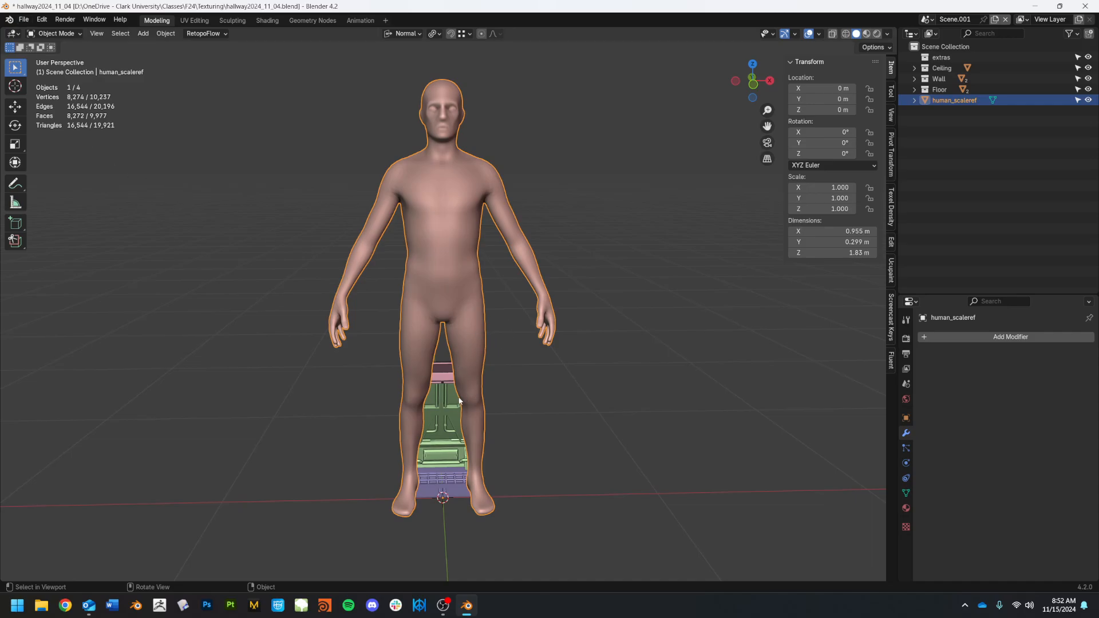
key("g")
key("x")
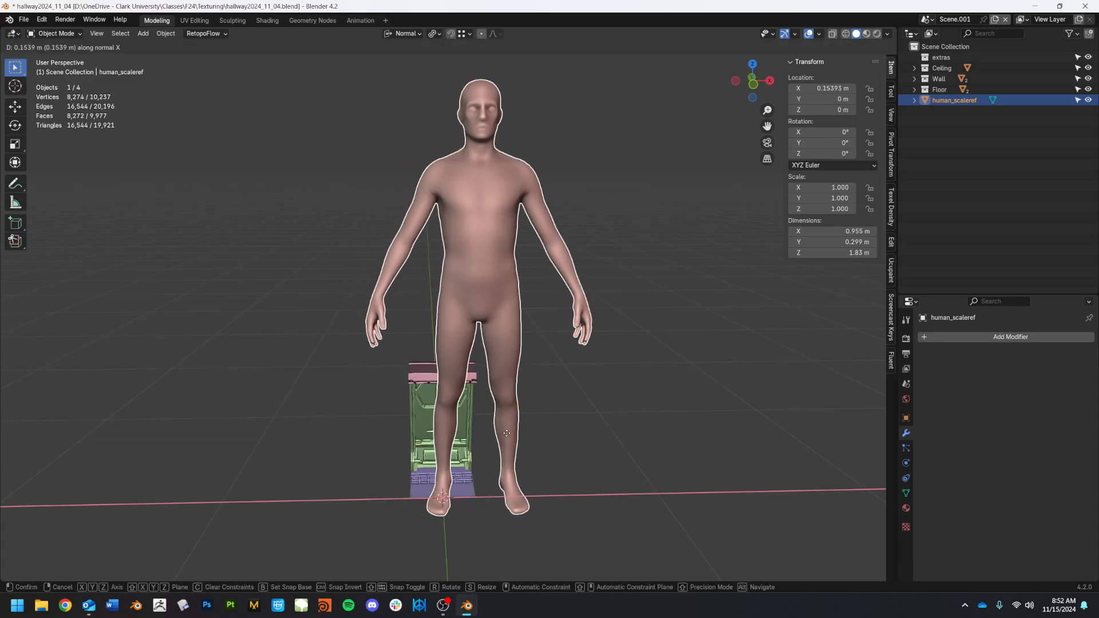
left_click(695, 436)
middle_click_drag(511, 432, 529, 366)
left_click(530, 367)
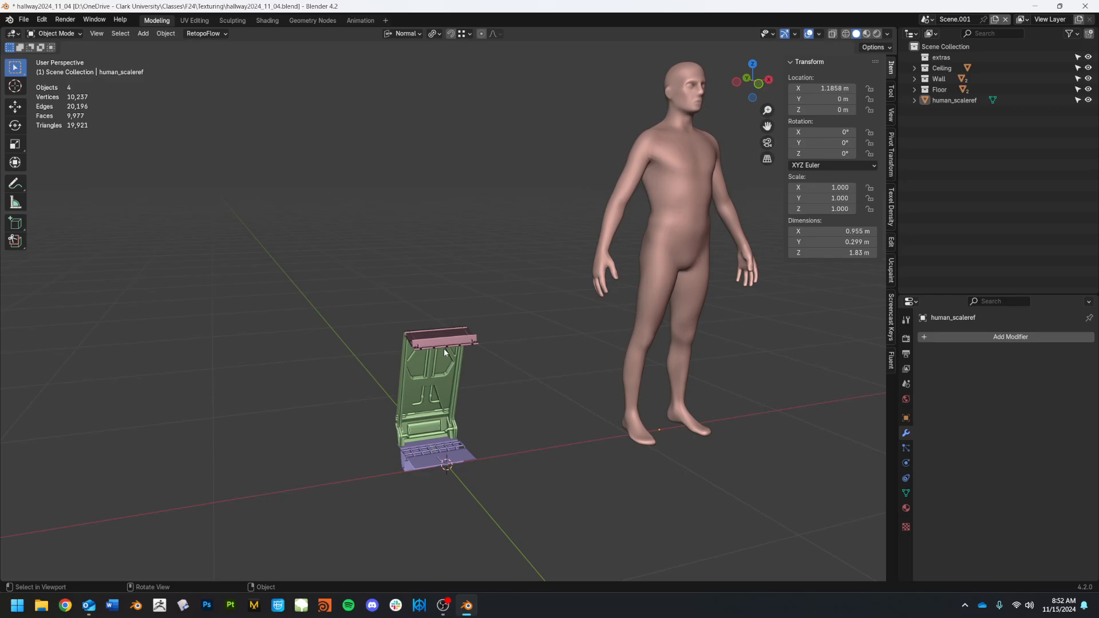
Scale the low-poly ceiling, wall and floor pieces up together uniformly by a factor of about 6.5
left_click(664, 183)
middle_click_drag(657, 228, 386, 313)
left_click_drag(386, 314, 507, 530)
key("s")
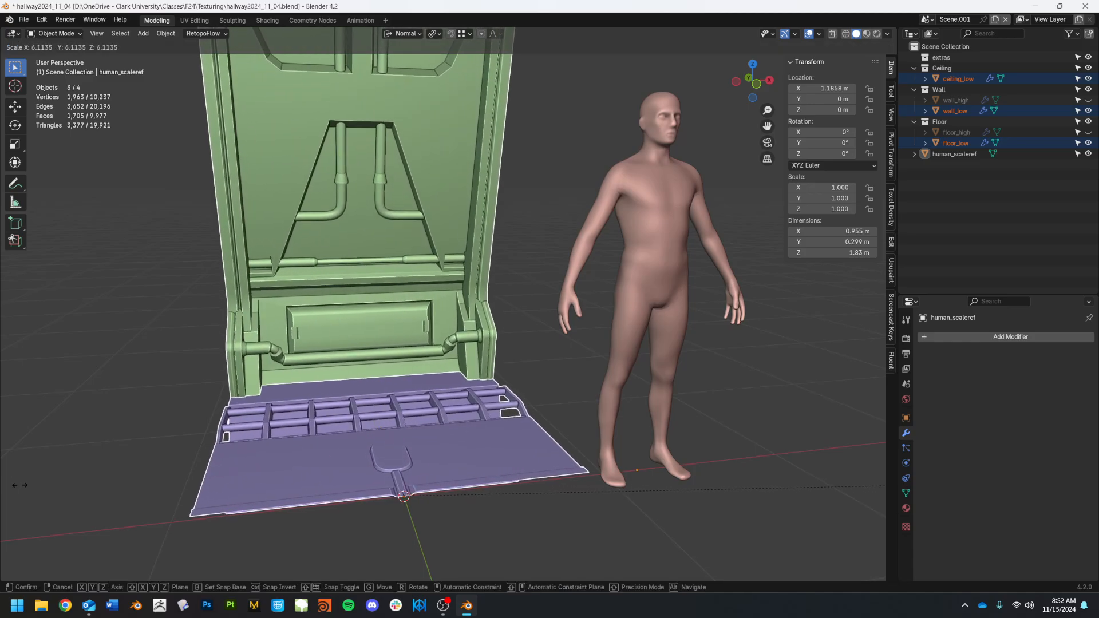
left_click(49, 486)
middle_click_drag(85, 436, 378, 456)
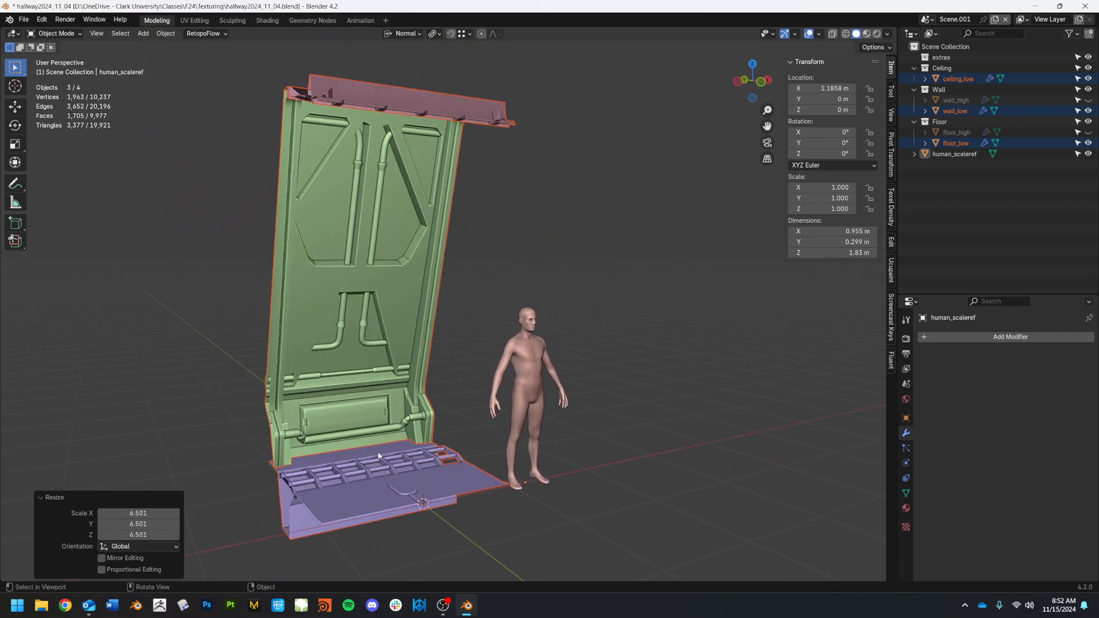
Set the X, Y and Z scale of the wall piece and the floor piece to exactly 1
left_click(379, 318)
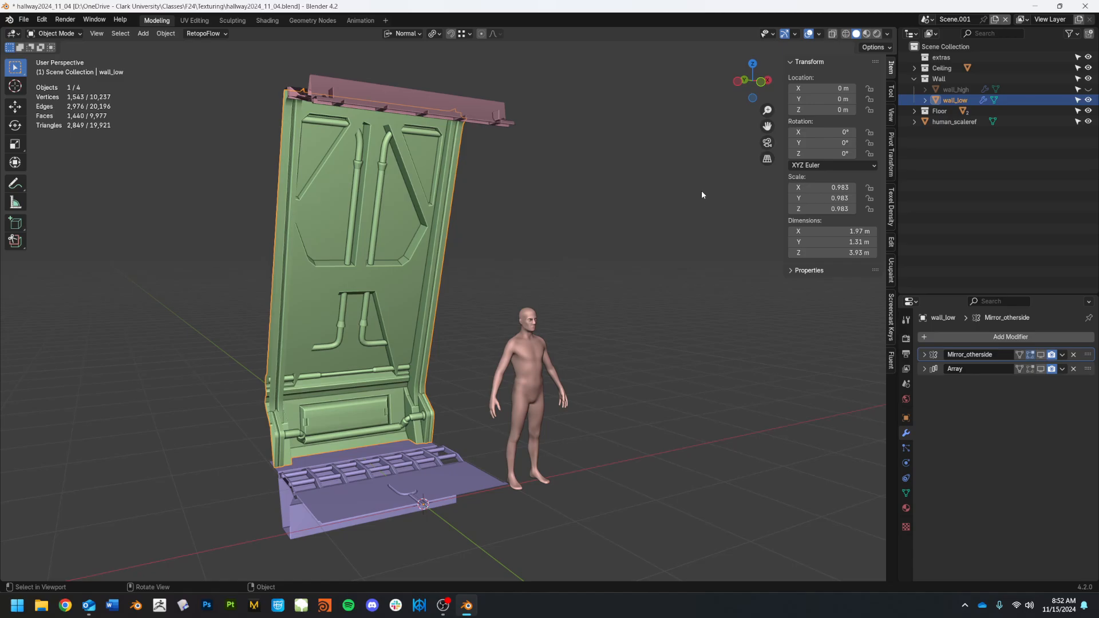
mouse_move(829, 187)
left_mouse_down()
mouse_move(829, 209)
mouse_move(842, 186)
left_mouse_up()
type("1")
key("Return")
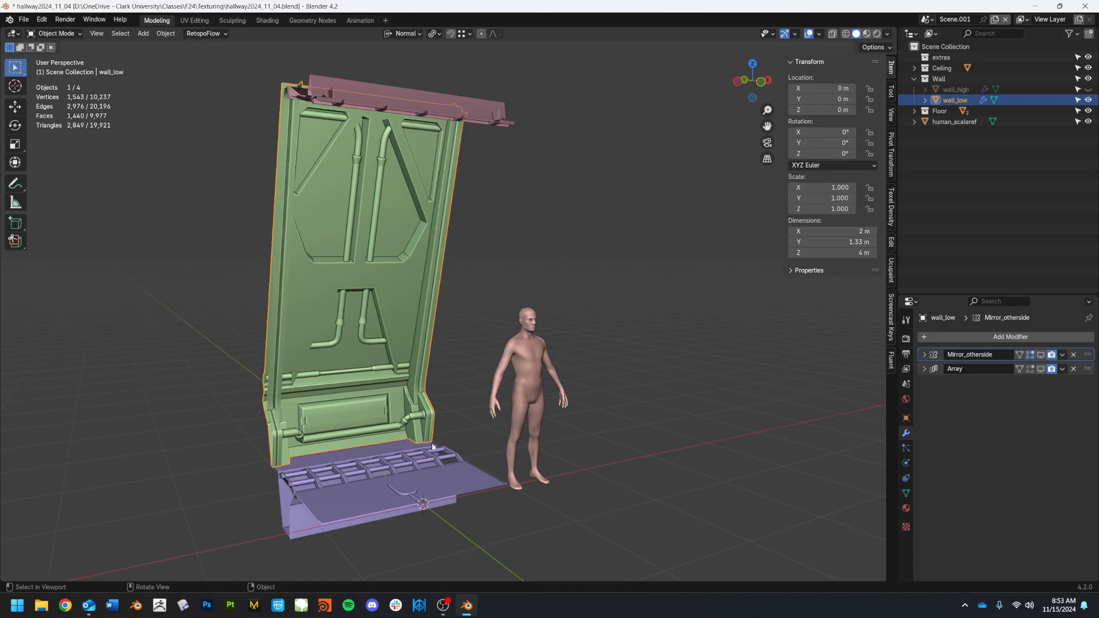
left_click(438, 457)
left_click_drag(834, 187, 834, 209)
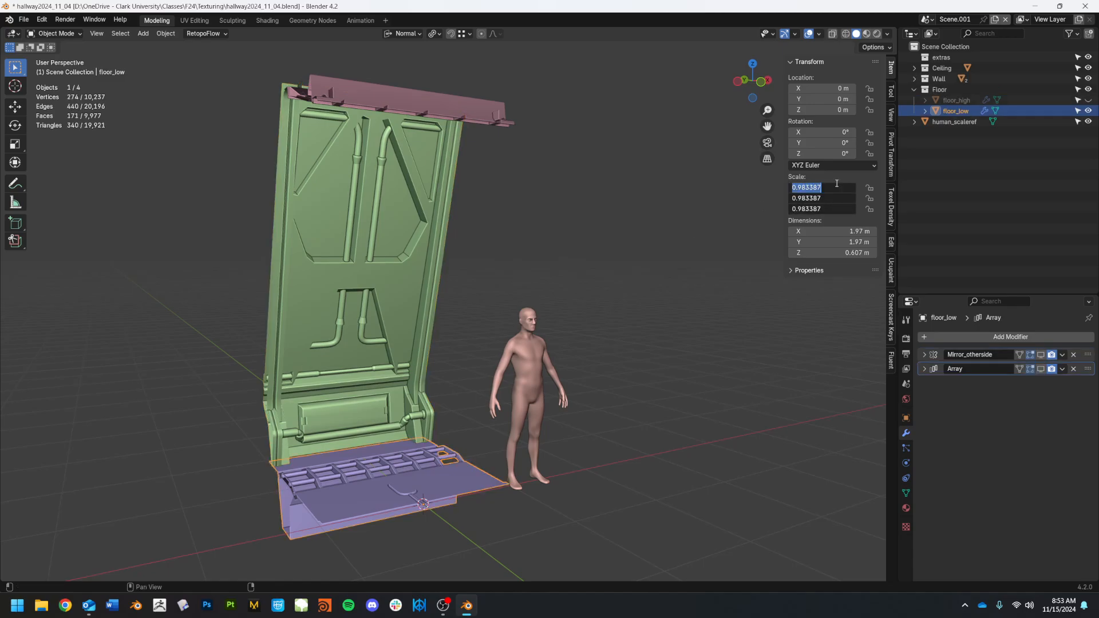
type("1")
key("Return")
Set the ceiling piece's X, Y and Z scale to 1, and deselect it
left_click(466, 111)
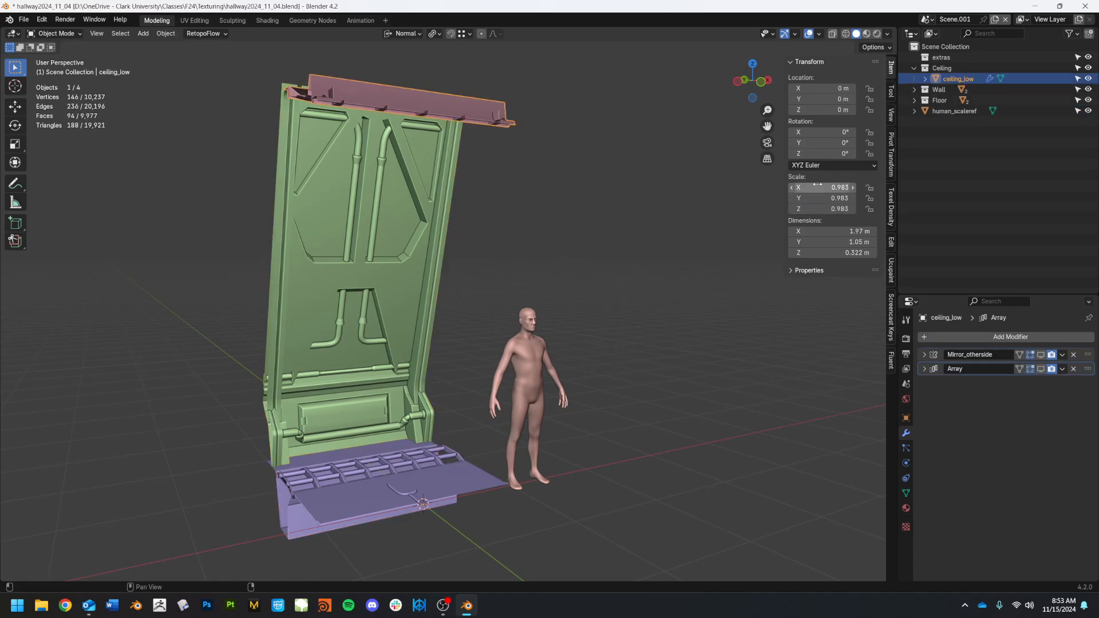
left_click_drag(834, 209, 835, 186)
type("1")
key("Return")
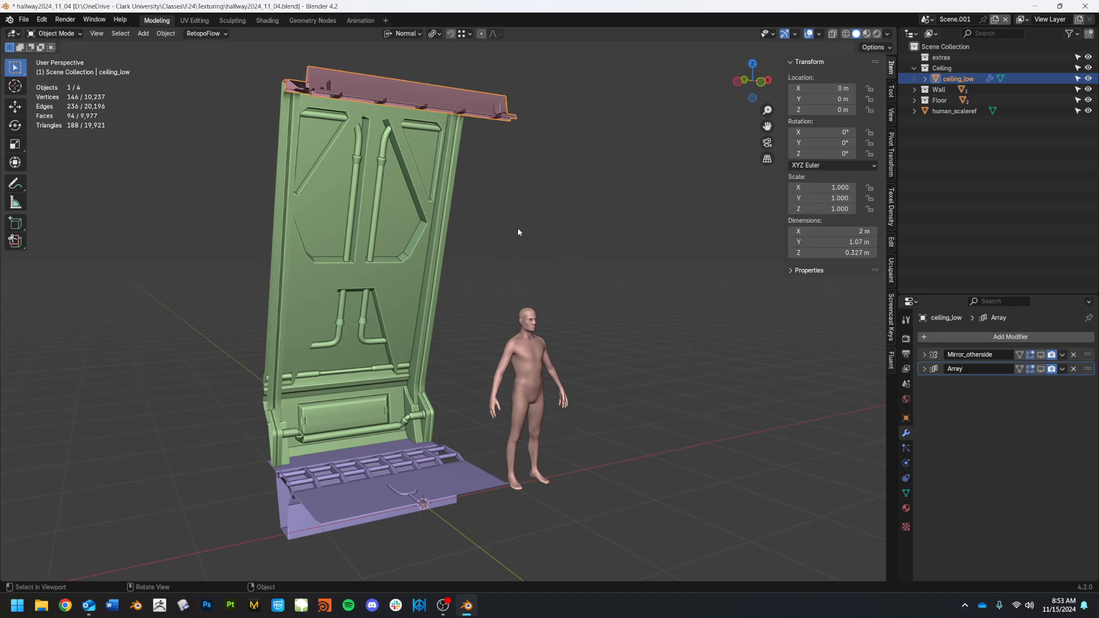
middle_click_drag(518, 227, 587, 313)
left_click(572, 305)
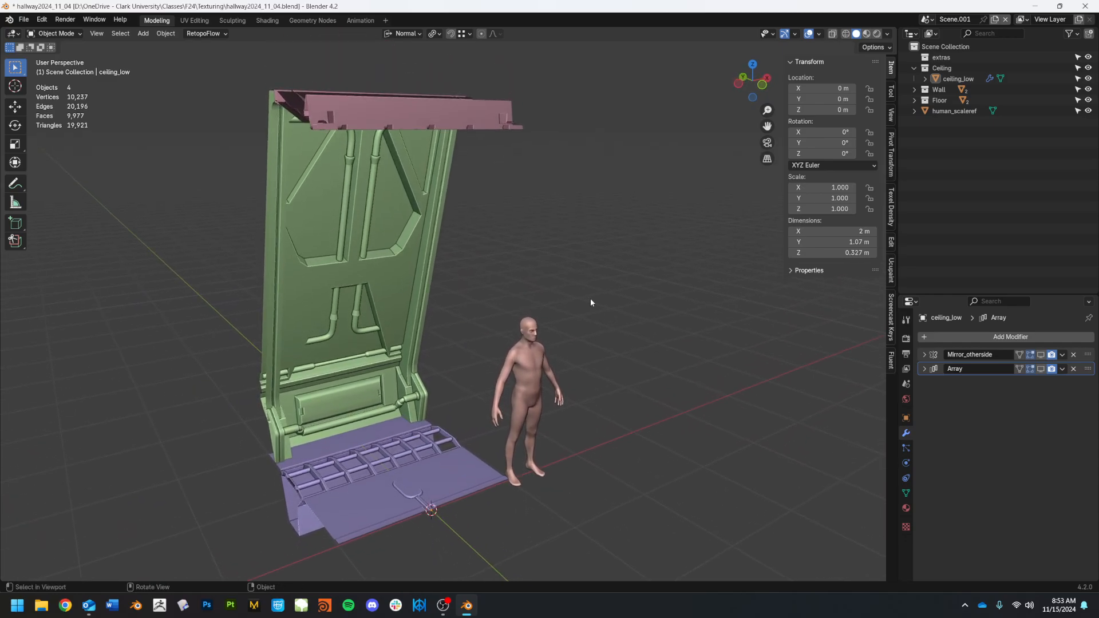
Apply all transforms to the wall, ceiling and floor pieces one by one, and clear the selection
scroll(259, 189, "down", 3)
left_click_drag(221, 116, 393, 447)
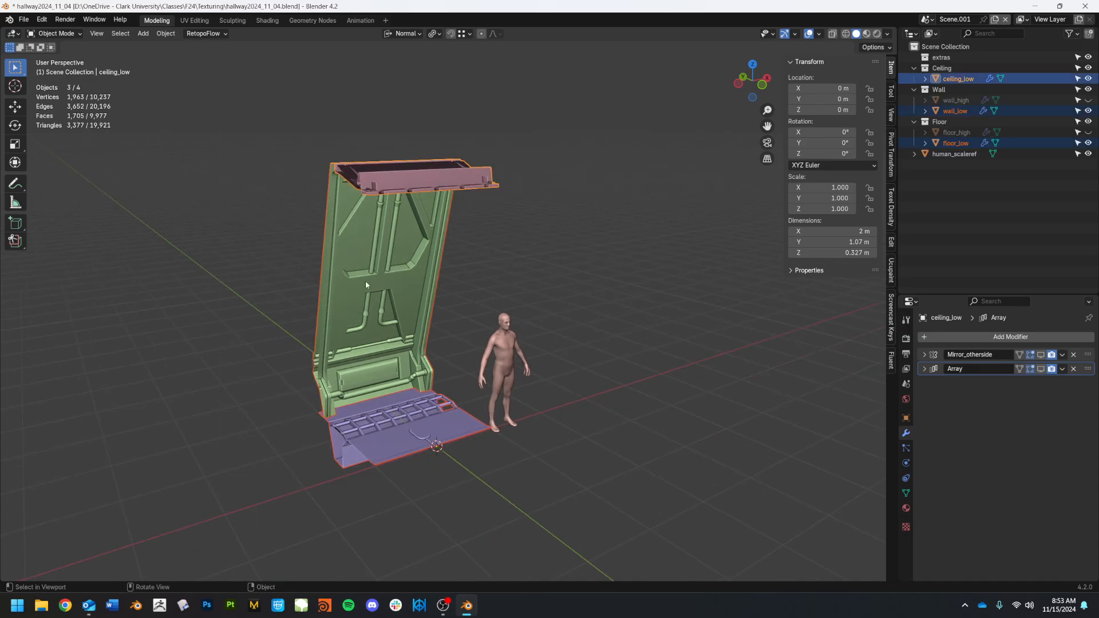
left_click(384, 300)
key("ctrl+a")
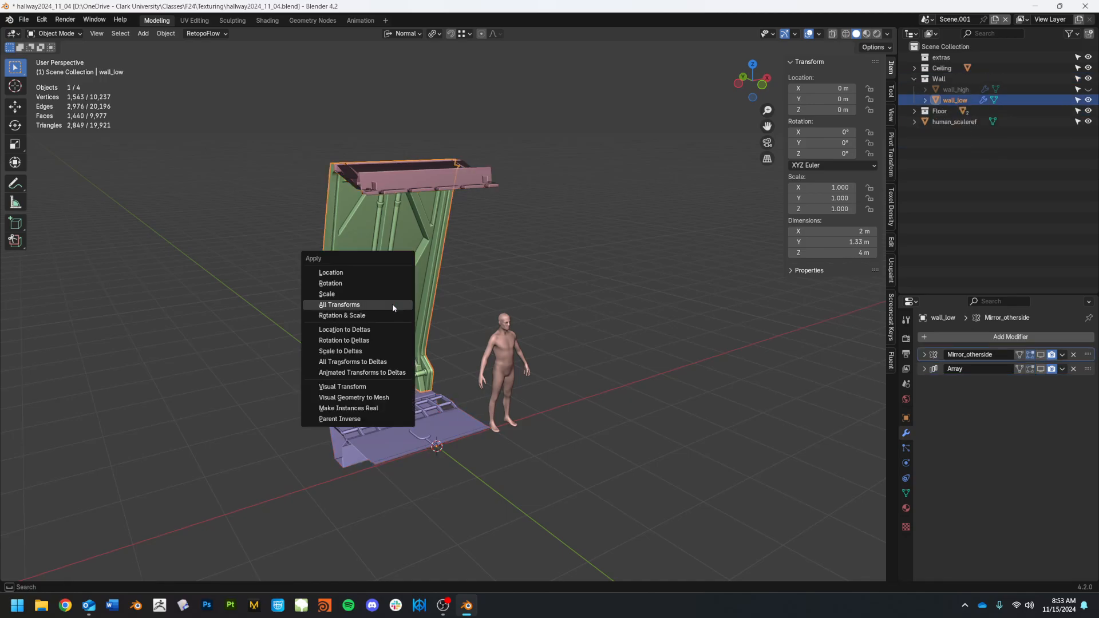
left_click(392, 303)
left_click(414, 175)
key("ctrl+a")
left_click(420, 165)
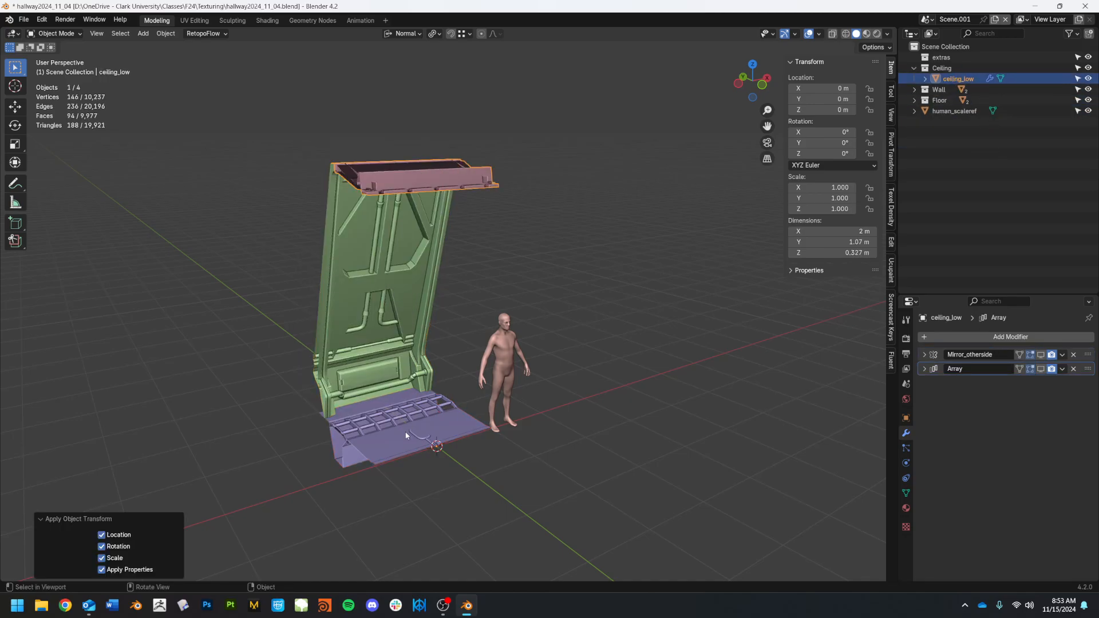
left_click(400, 432)
key("ctrl+a")
left_click(400, 432)
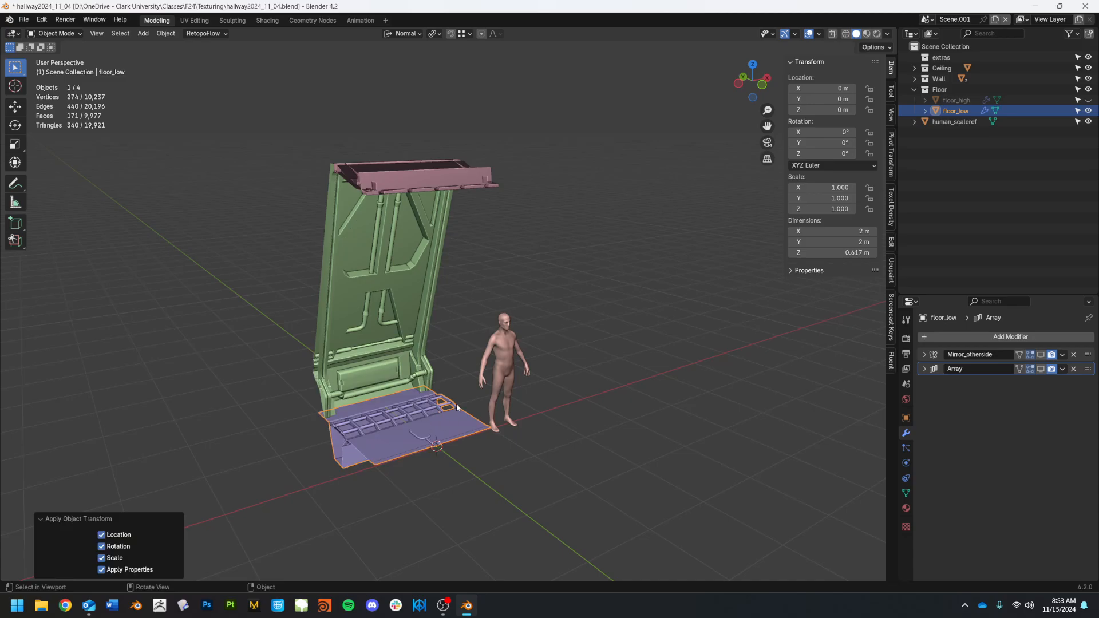
left_click(640, 342)
Hide the human scale reference and select the ceiling, wall and floor pieces together
middle_click_drag(640, 342, 547, 344)
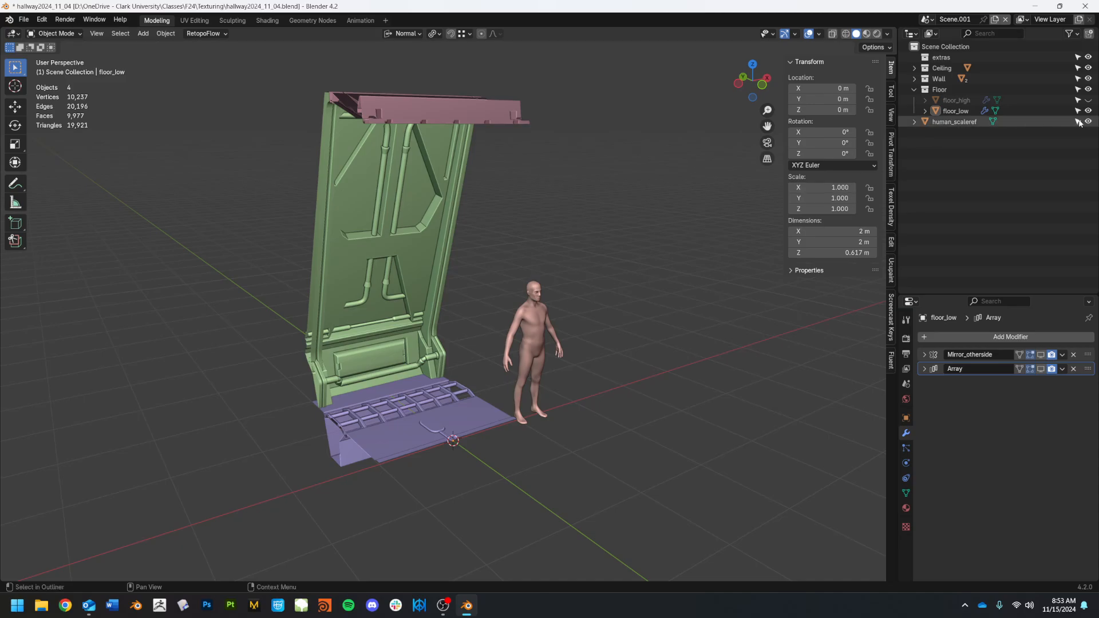
left_click(1088, 121)
middle_click_drag(527, 266, 429, 229)
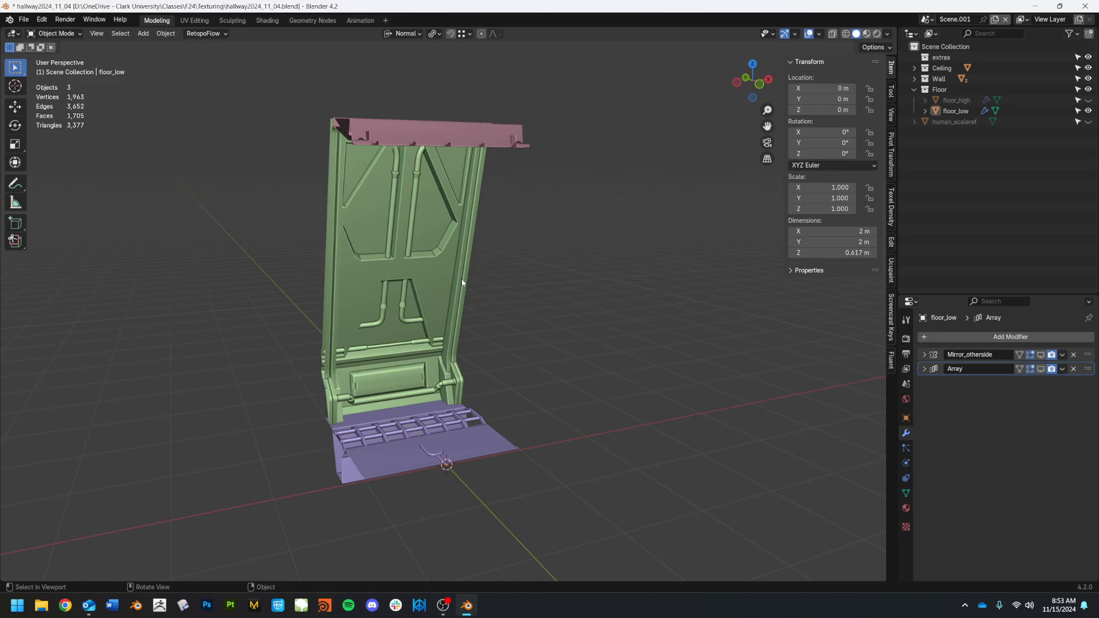
left_click_drag(277, 95, 492, 432)
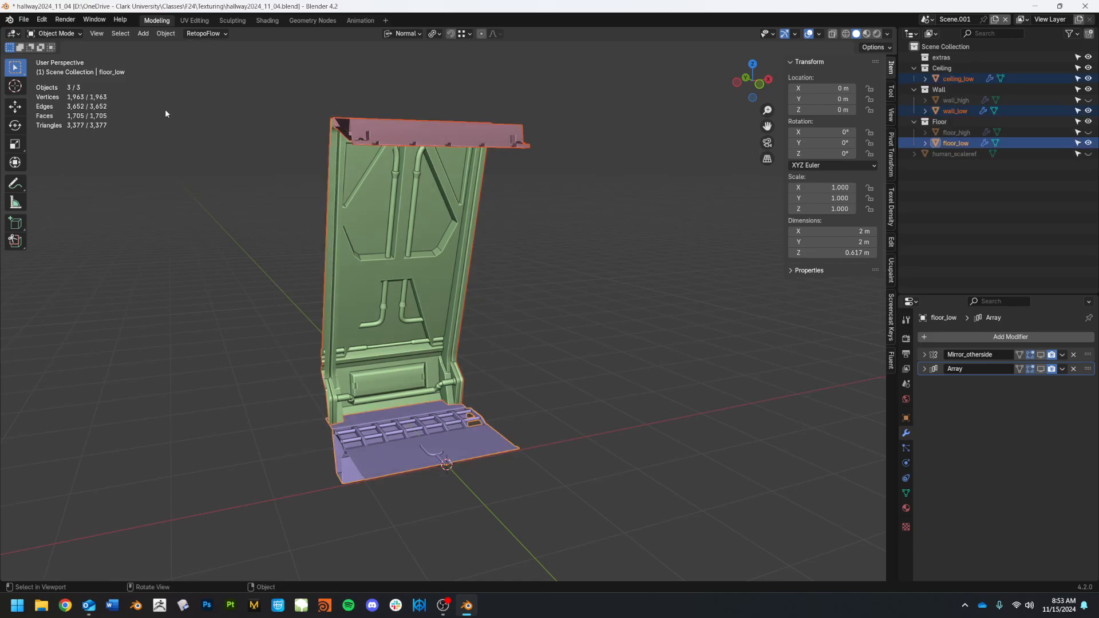
Search the extensions in the preferences for "asset" and install ACT: Game Asset Creation Toolset
left_click(23, 19)
mouse_move(101, 183)
left_click(42, 20)
left_click(74, 157)
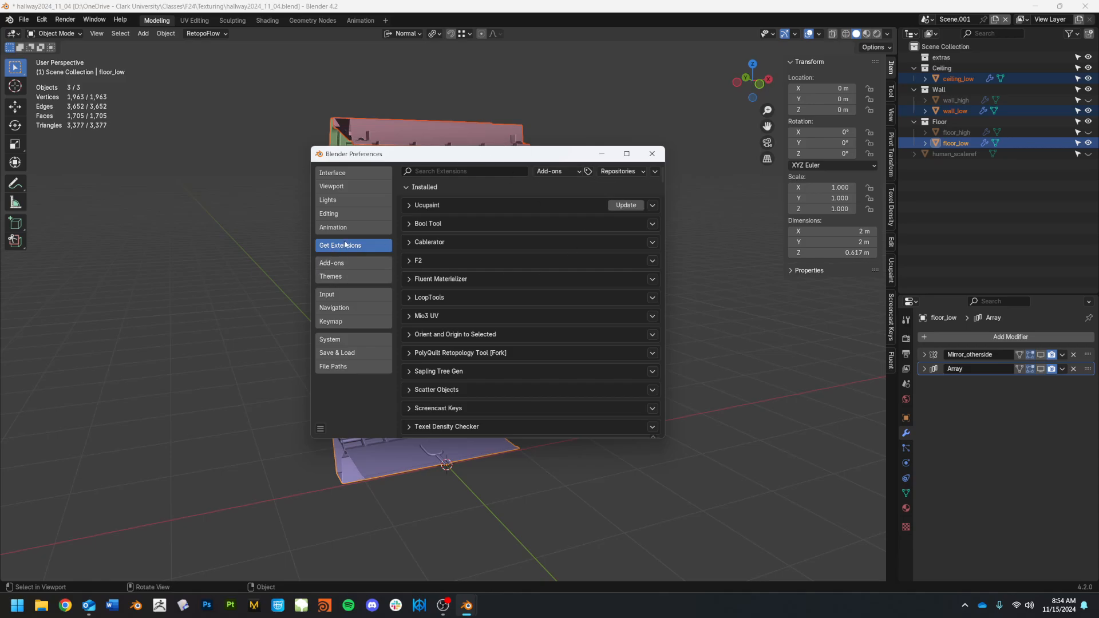
left_click(482, 172)
type("asset")
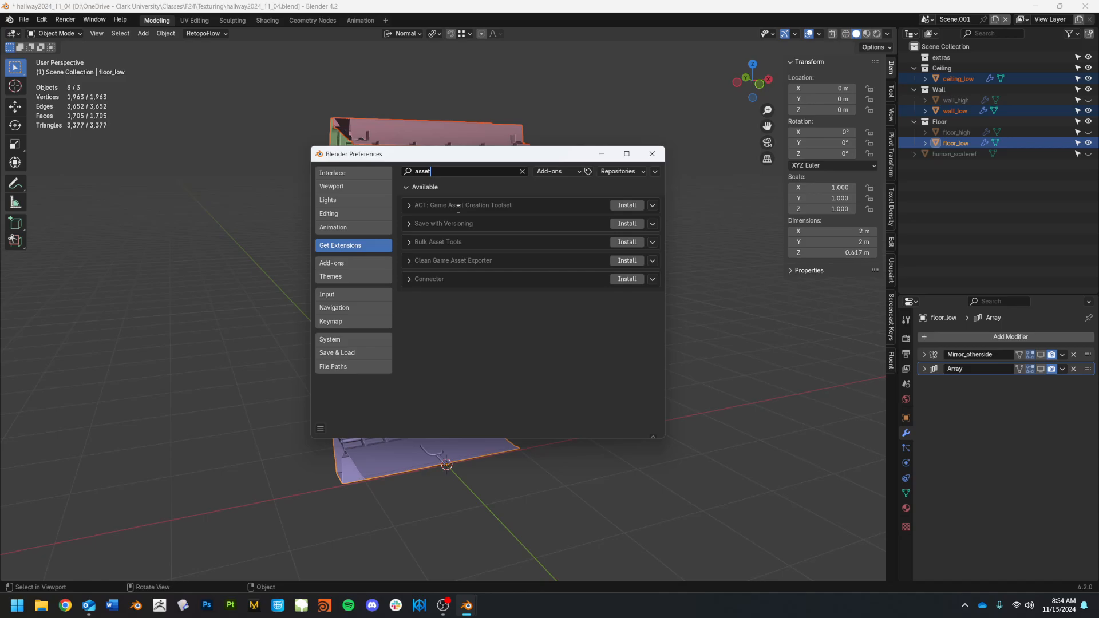
left_click(637, 206)
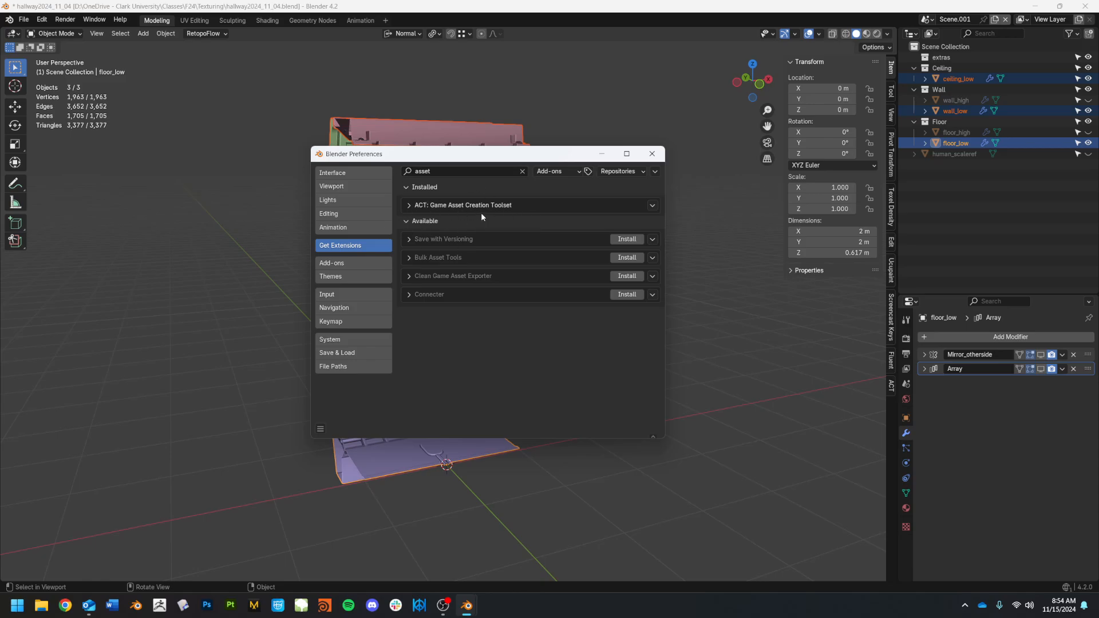
Look at the installed add-ons and the option to install one from disk, and close the preferences
left_click(342, 264)
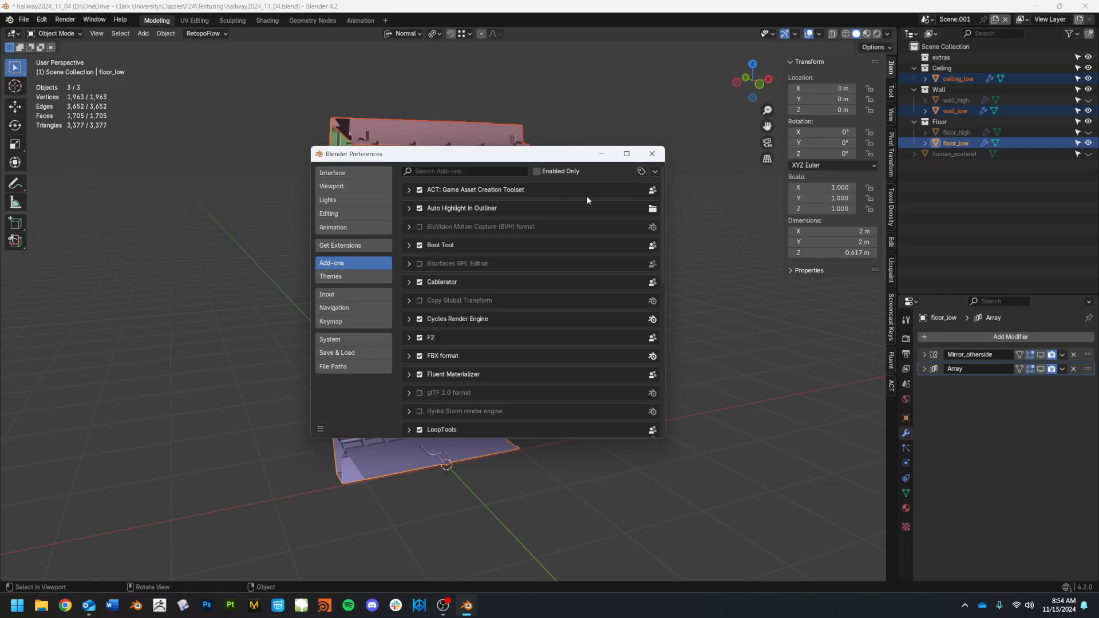
left_click(655, 172)
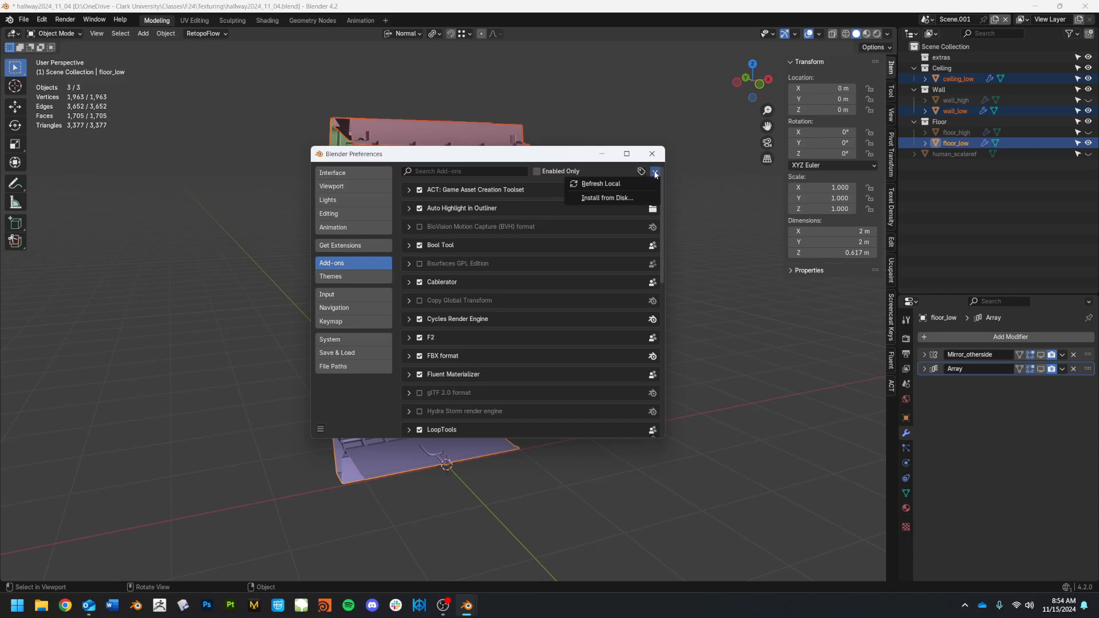
left_click(639, 197)
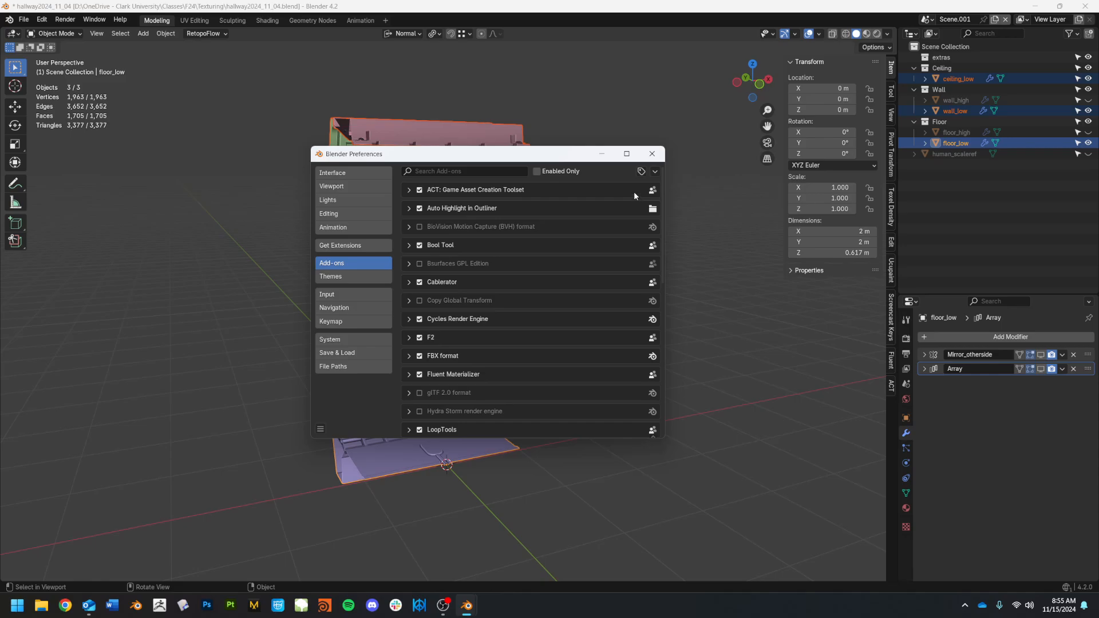
left_click(657, 159)
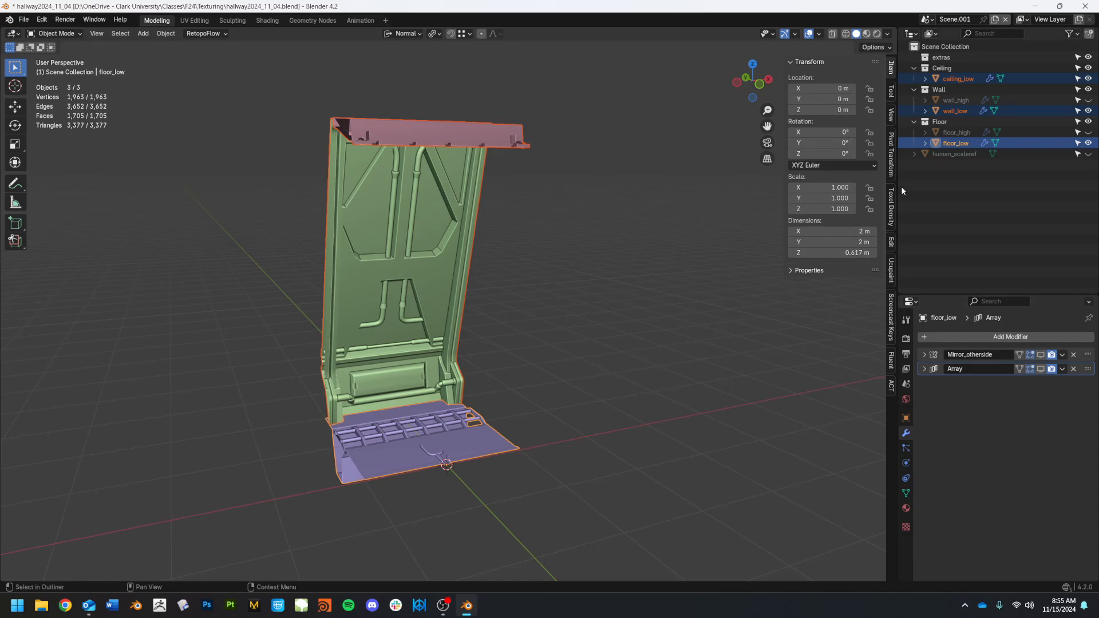
Show the ACT add-on's tools and collapse every group except Export Tools
left_click(891, 387)
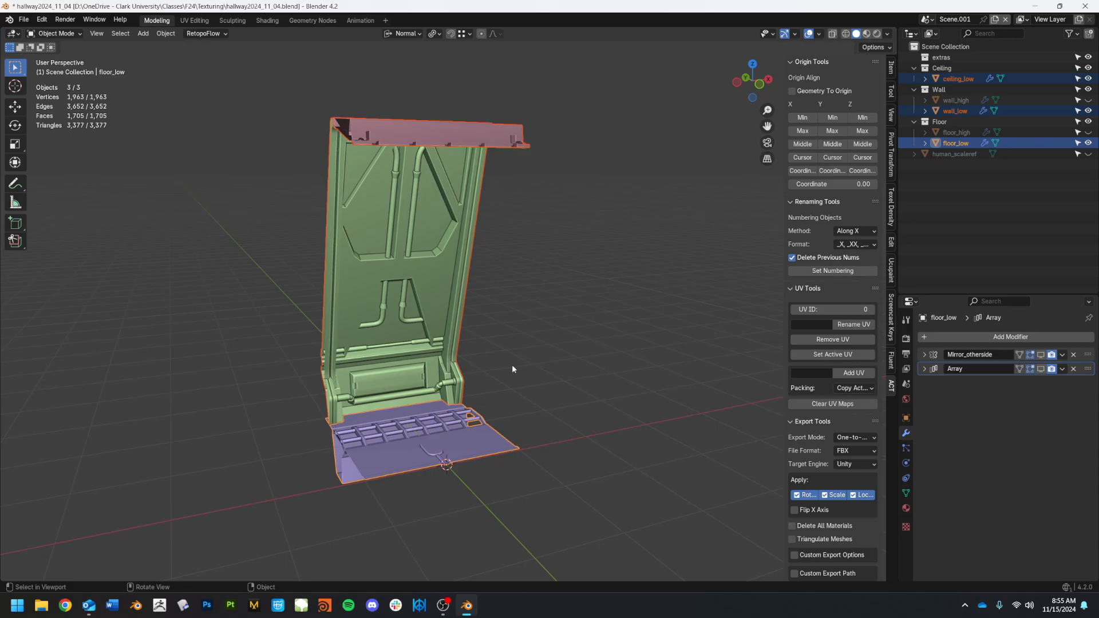
middle_click_drag(511, 366, 463, 361)
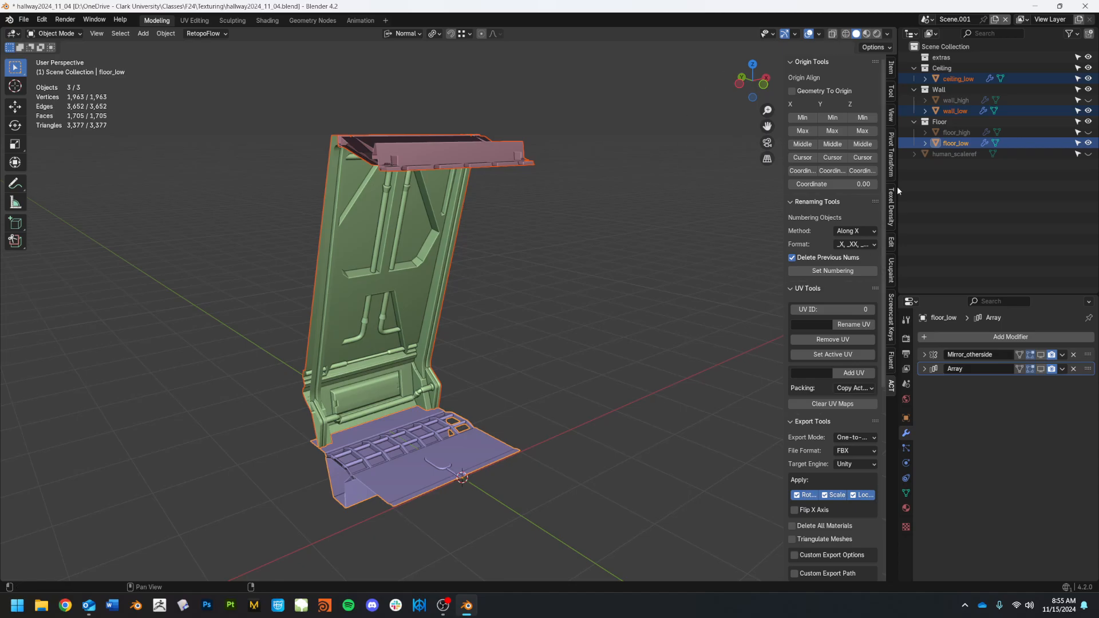
left_click(791, 60)
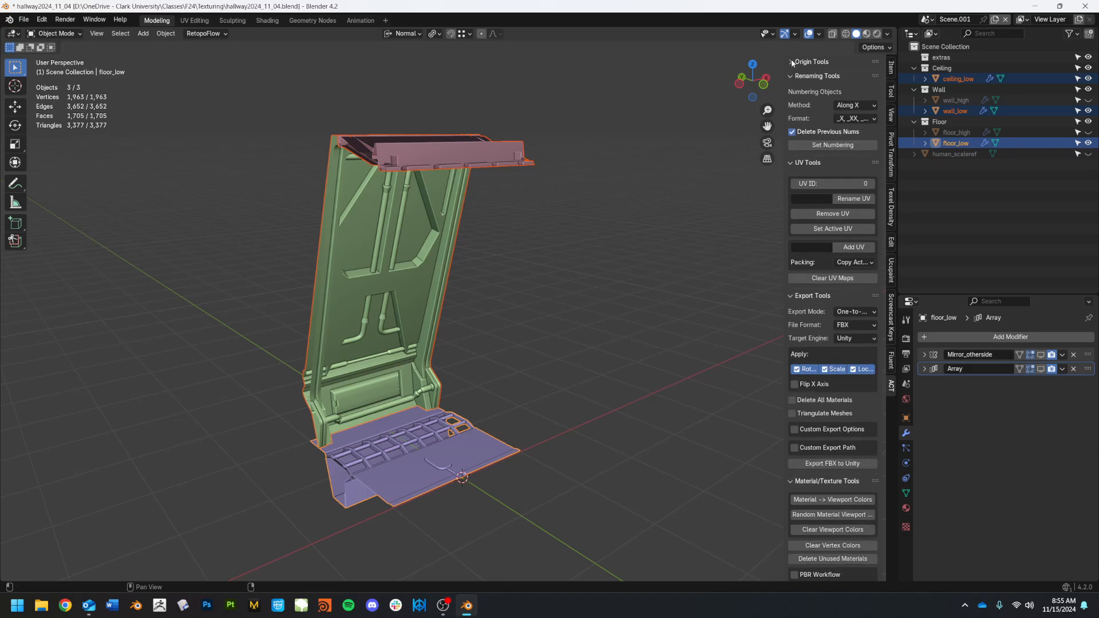
left_click(791, 76)
left_click(790, 90)
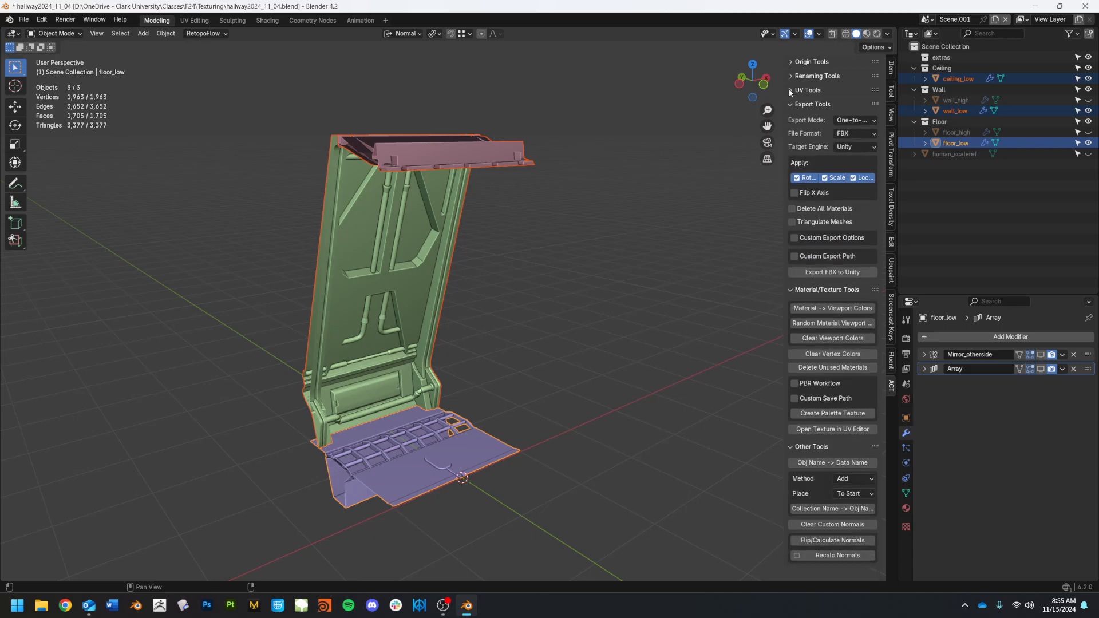
left_click(791, 289)
left_click(795, 305)
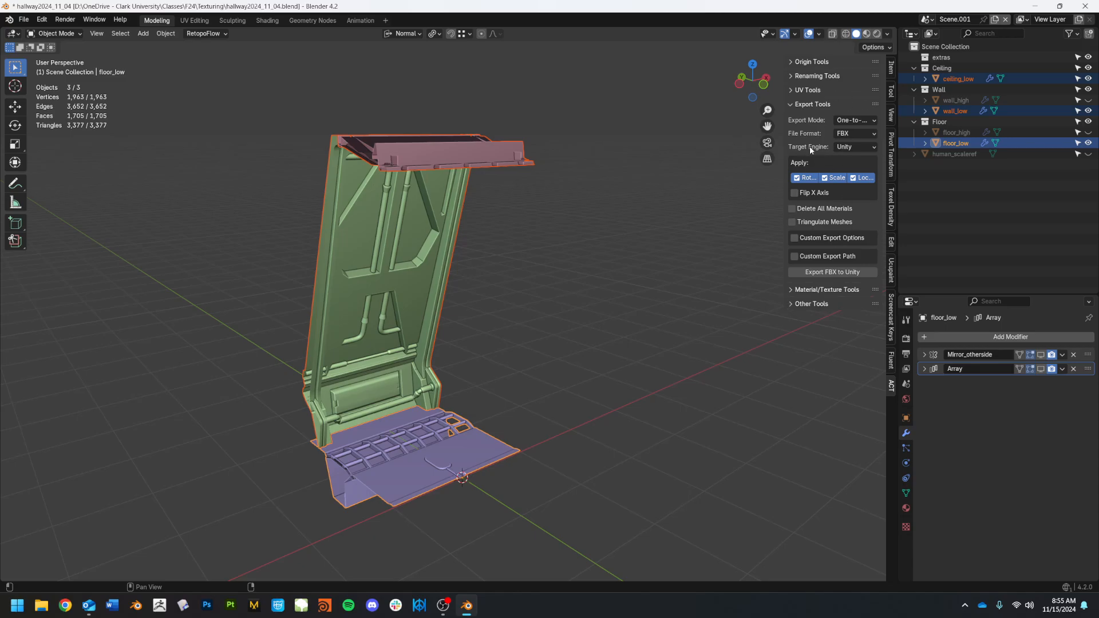
Look through the file format and target engine options of the ACT export tools, keeping FBX and Unity
left_click(853, 132)
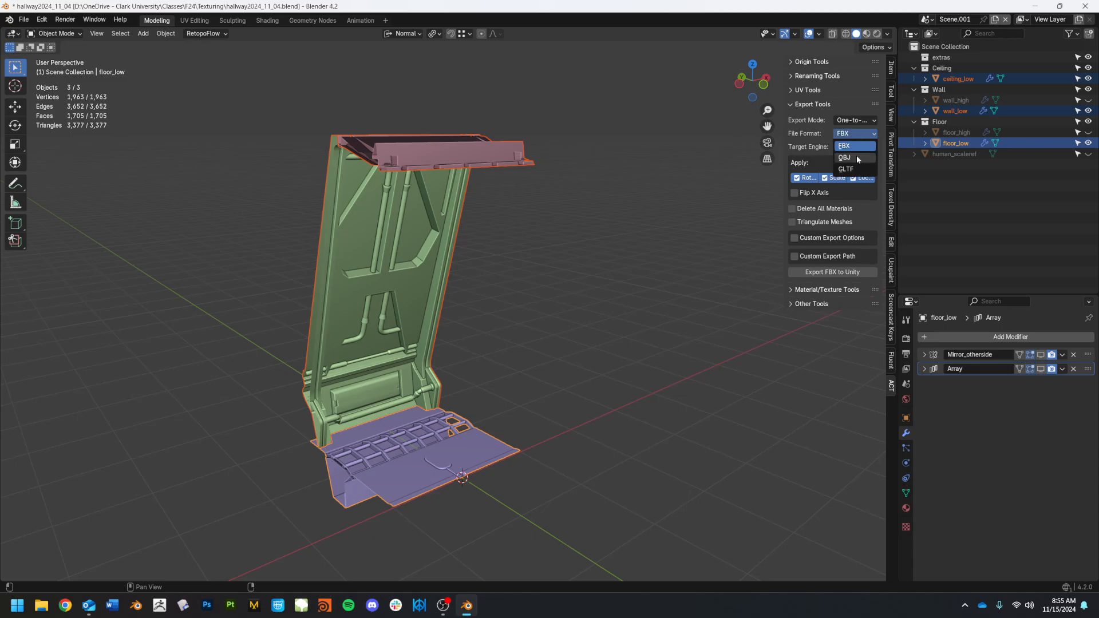
left_click(855, 158)
left_click(857, 132)
left_click(854, 149)
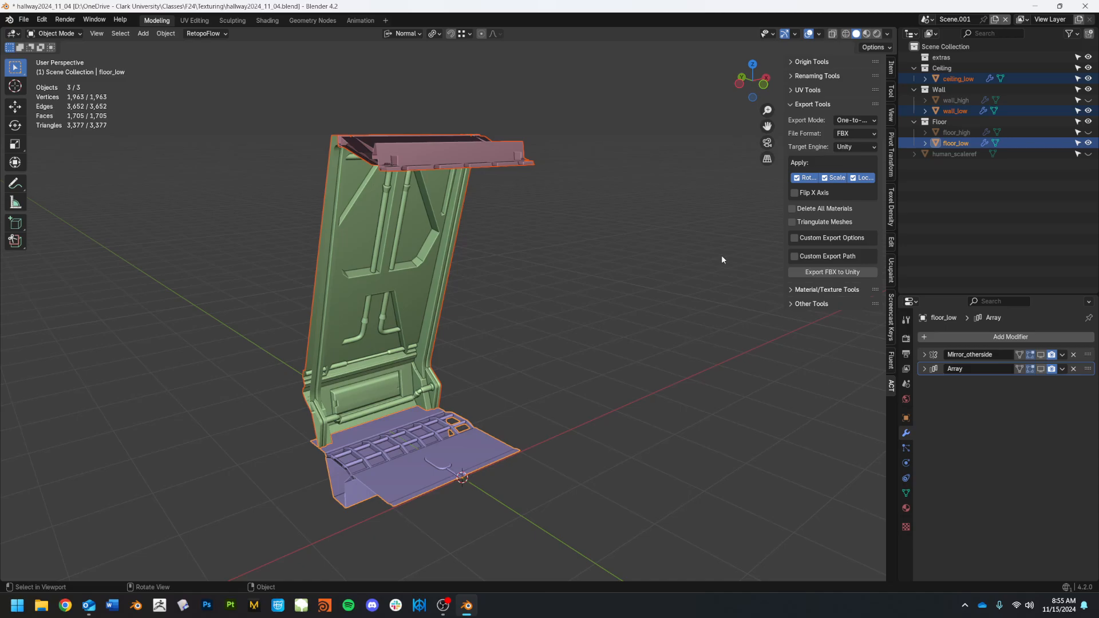
Compare the Unreal target engine's export settings with Unity's for the floor piece, keeping Unity as the target engine
left_click(417, 297)
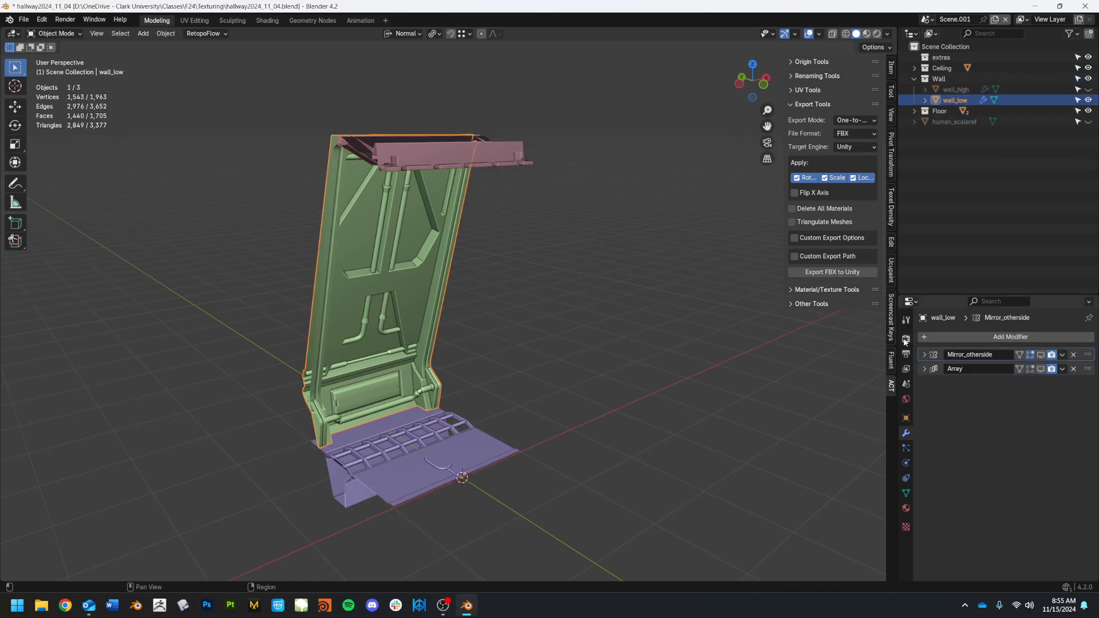
left_click(420, 423)
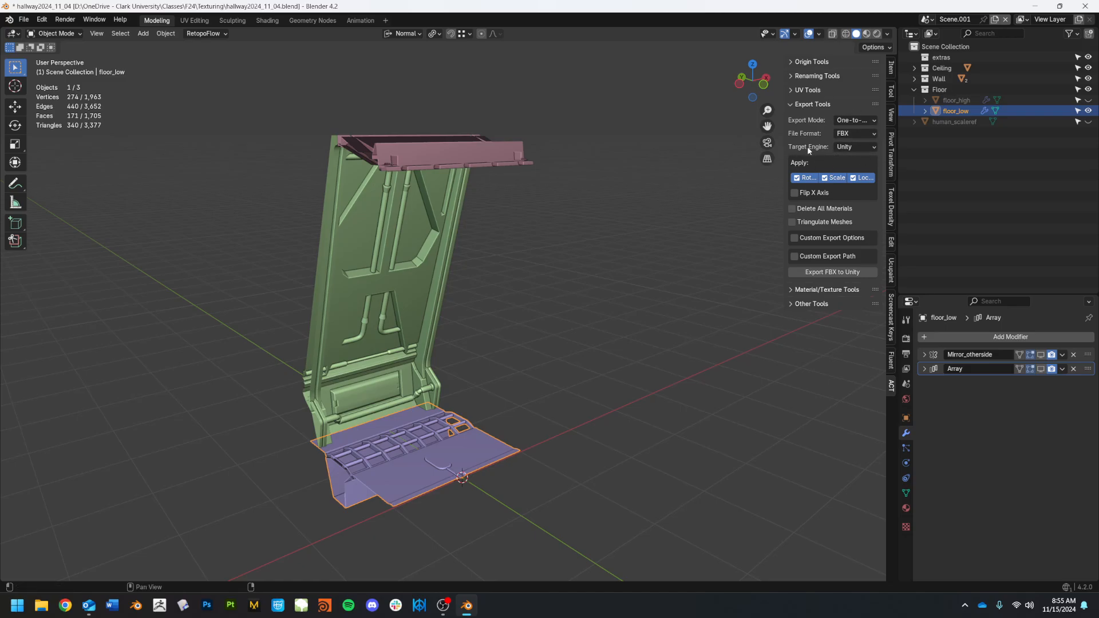
left_click(859, 149)
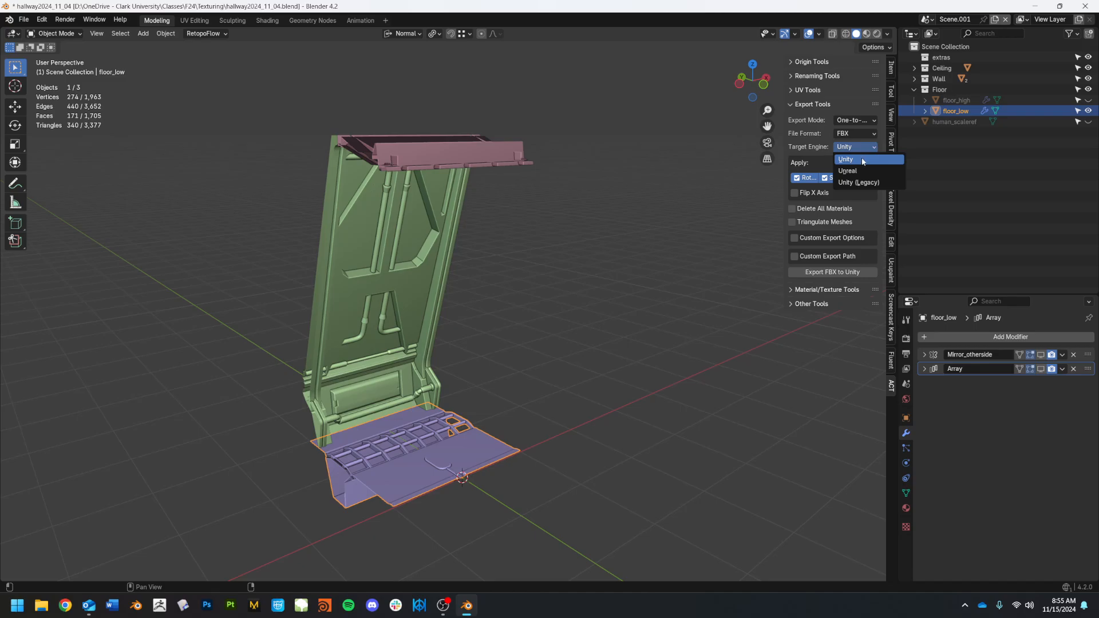
left_click(860, 168)
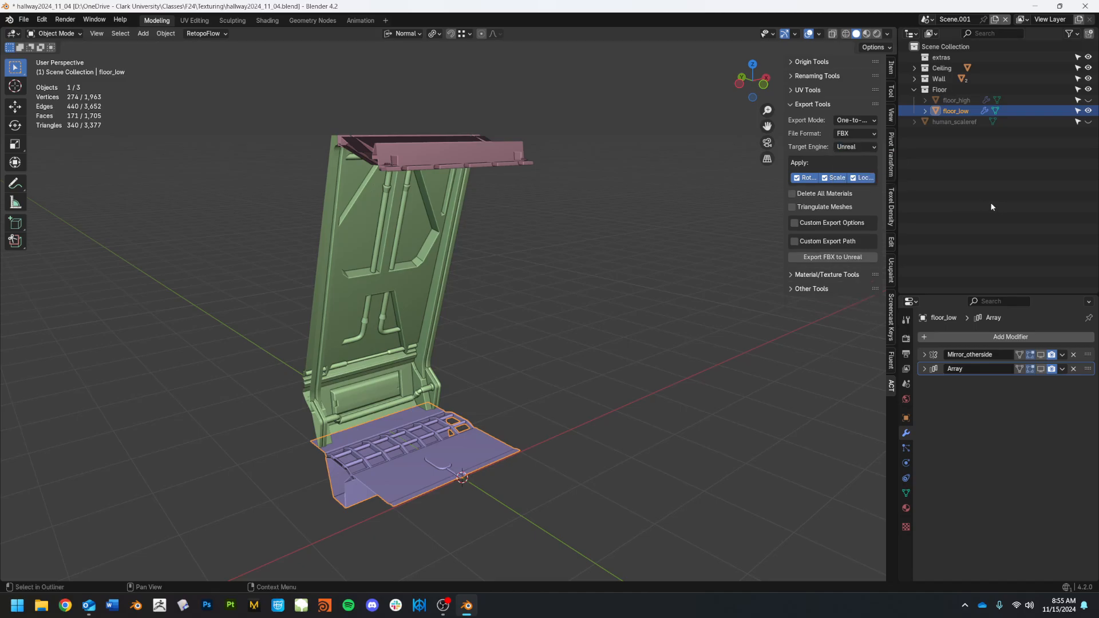
left_click(856, 147)
left_click(852, 156)
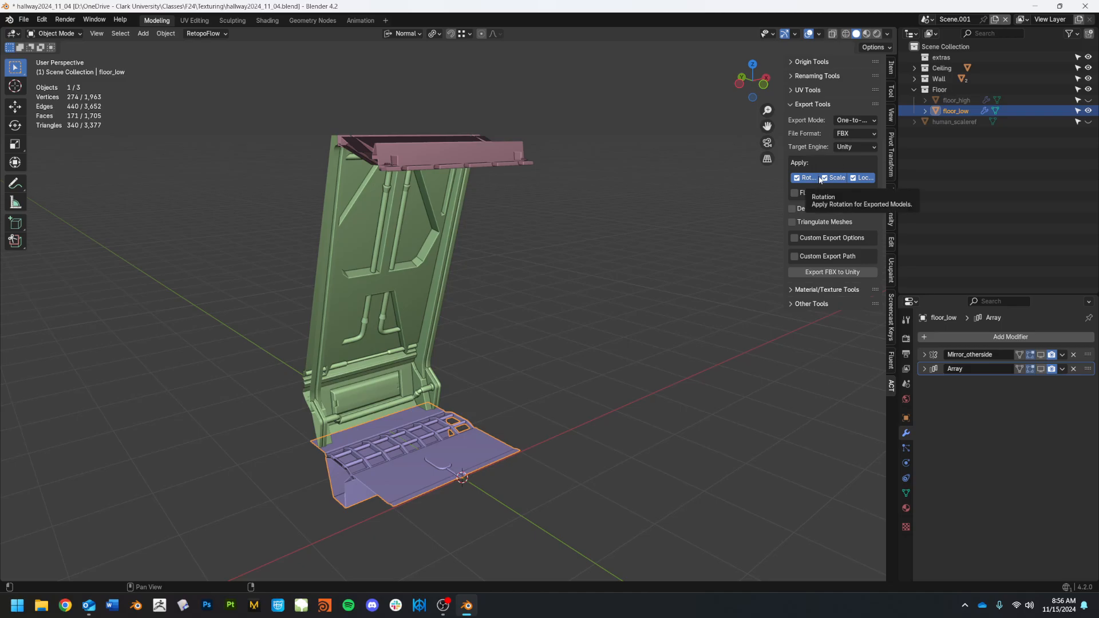
Enable the custom export options and add the floor, wall and ceiling pieces to one selection
left_click(796, 239)
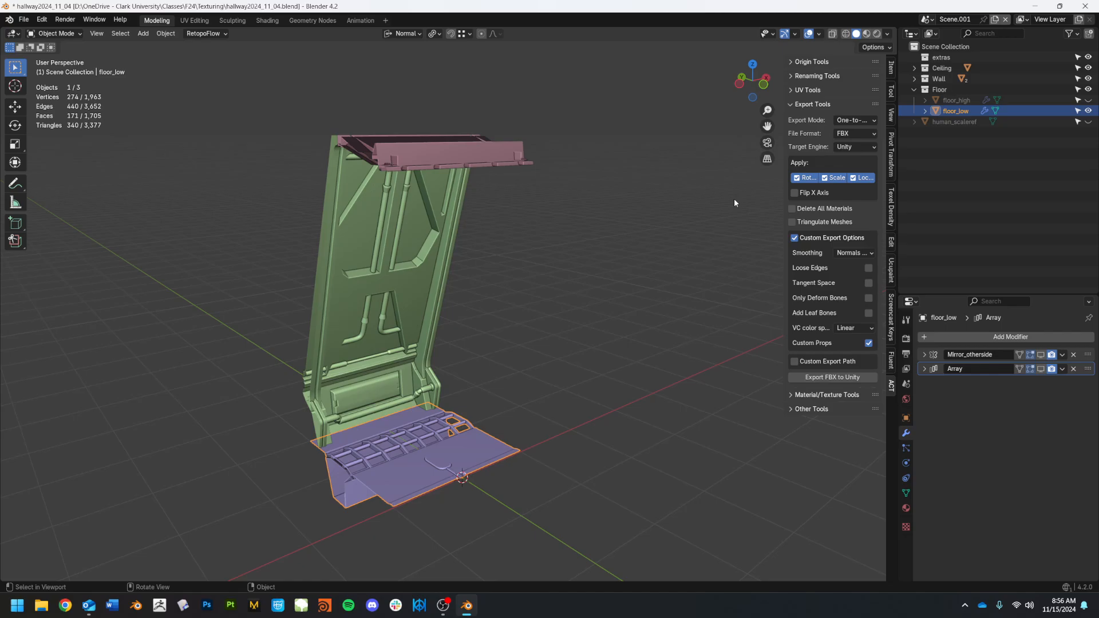
left_click(550, 280)
left_click(413, 440)
left_click(416, 315, "shift")
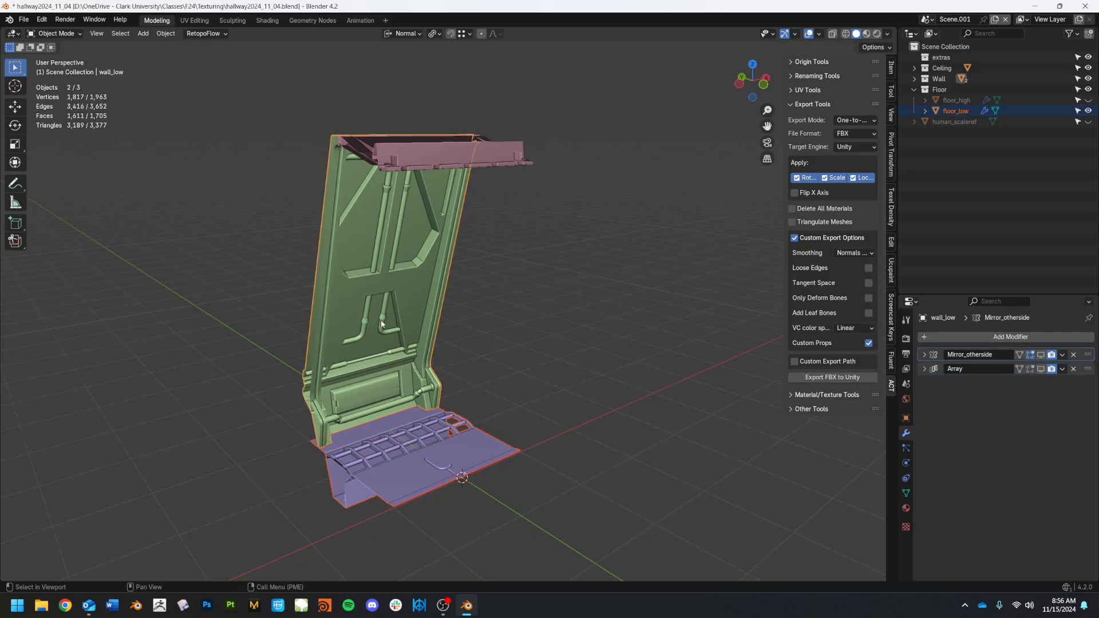
left_click(448, 157, "shift")
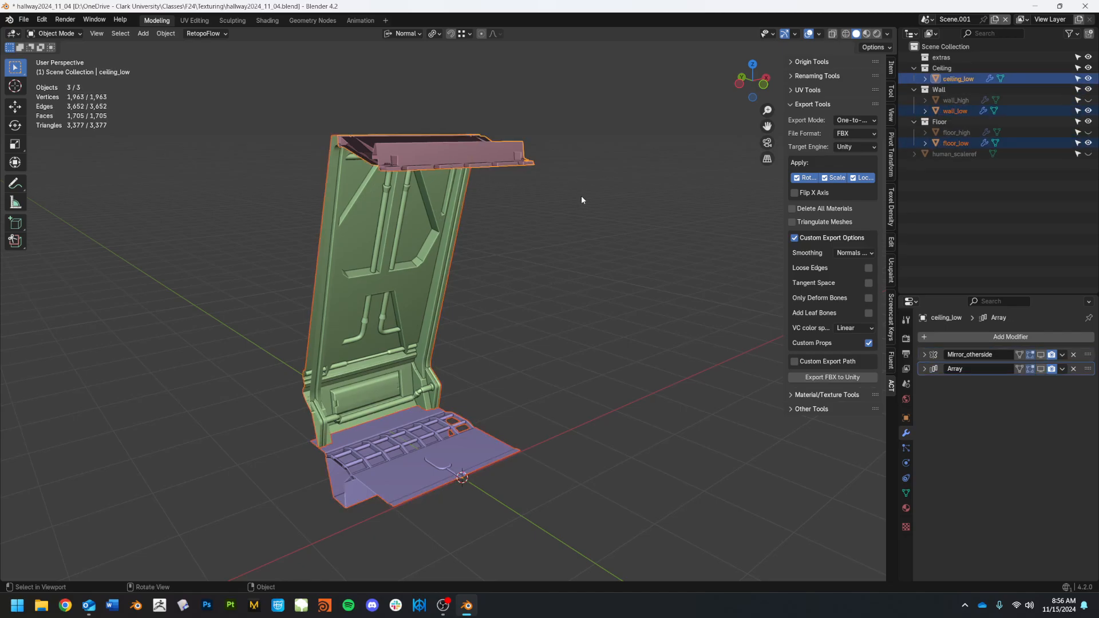
Select the floor, wall and ceiling pieces one at a time, and reselect all three together
left_click(394, 464)
left_click(424, 221)
left_click(489, 155)
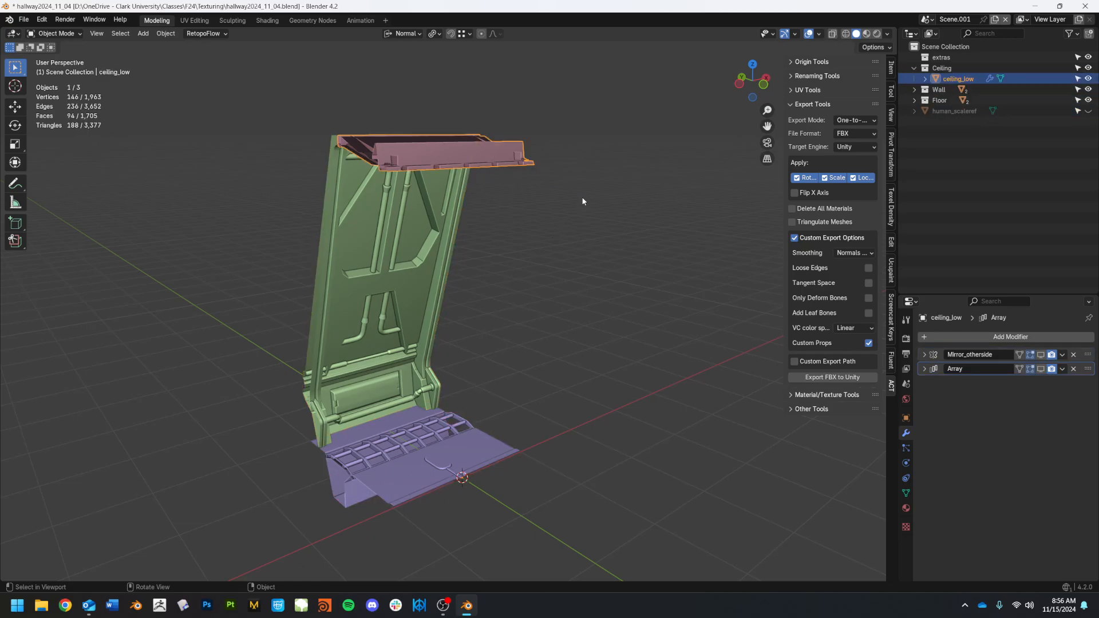
left_click(432, 446, "shift")
left_click(390, 331, "shift")
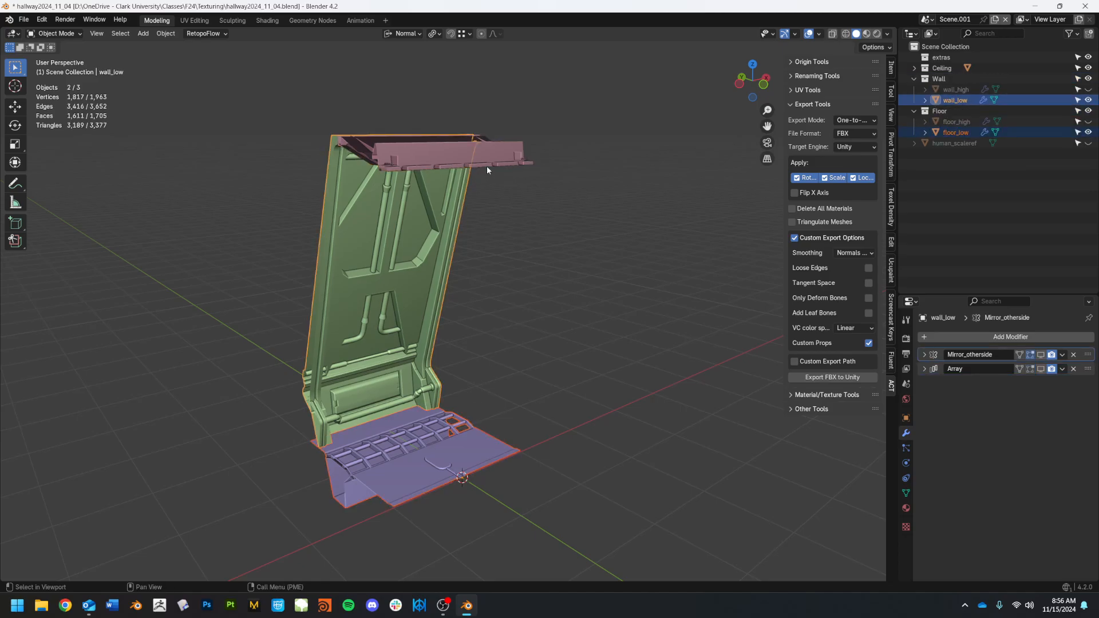
left_click(487, 165, "shift")
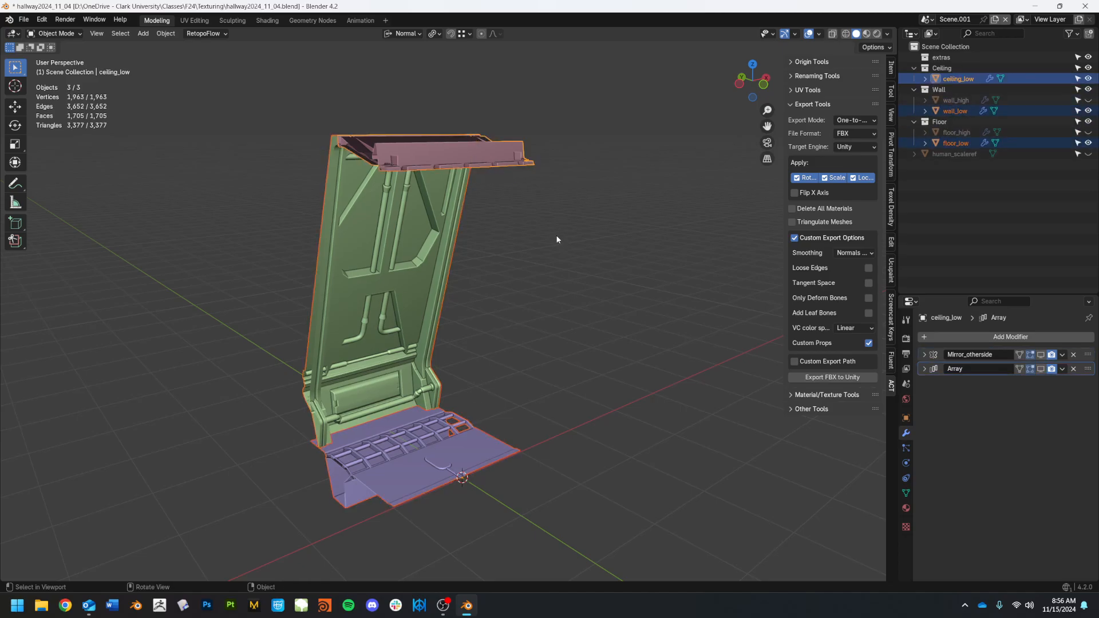
Select all three low-poly hallway pieces with a box selection and turn the custom export options off
left_click(458, 194)
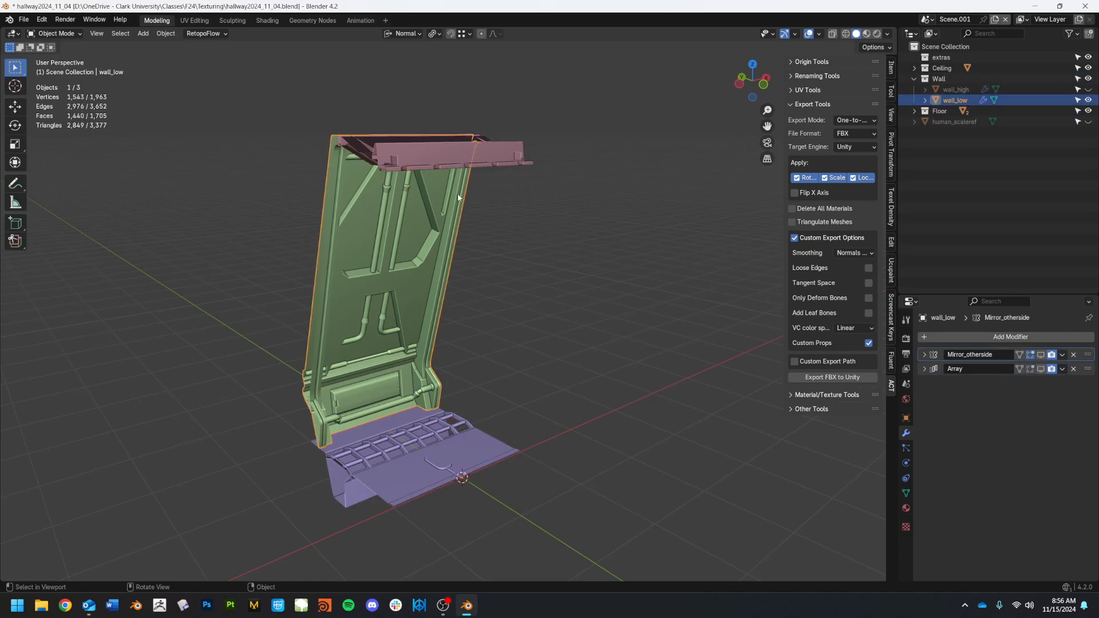
left_click(476, 166)
left_click(423, 432)
left_click_drag(631, 517, 424, 172)
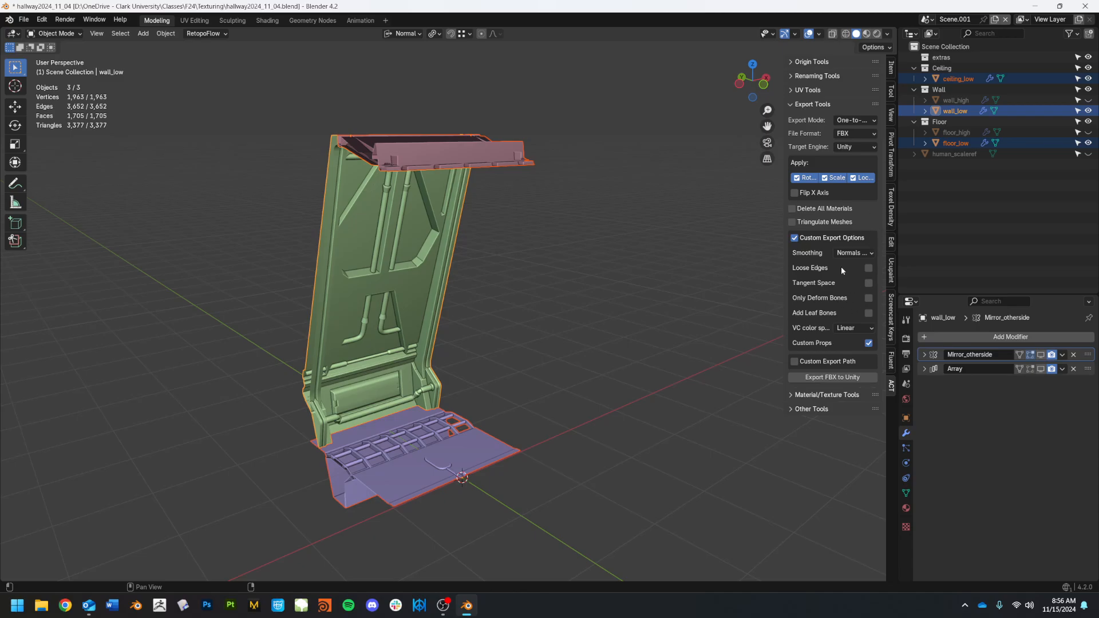
left_click(798, 238)
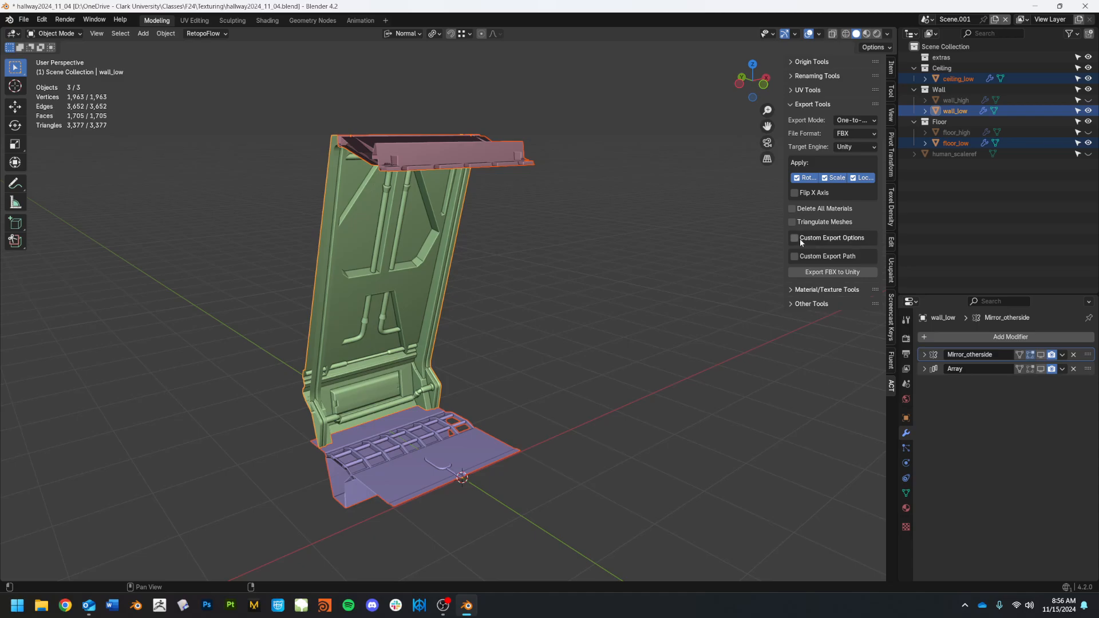
left_click(794, 238)
left_click(795, 238)
Enable a custom export path and set it to the Desktop folder
left_click(796, 256)
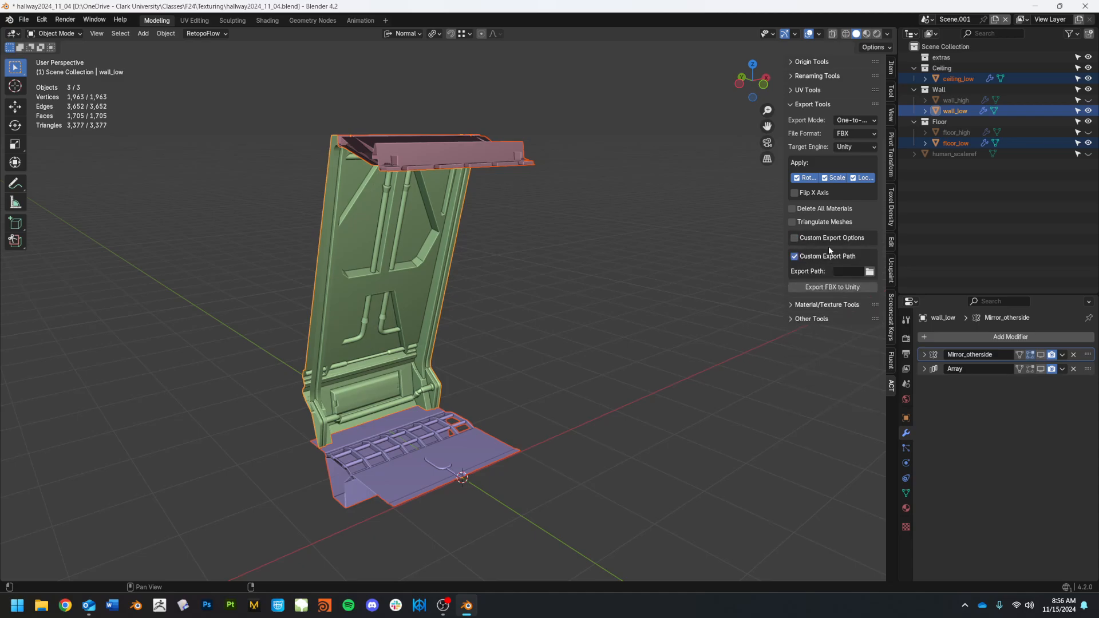
left_click(870, 271)
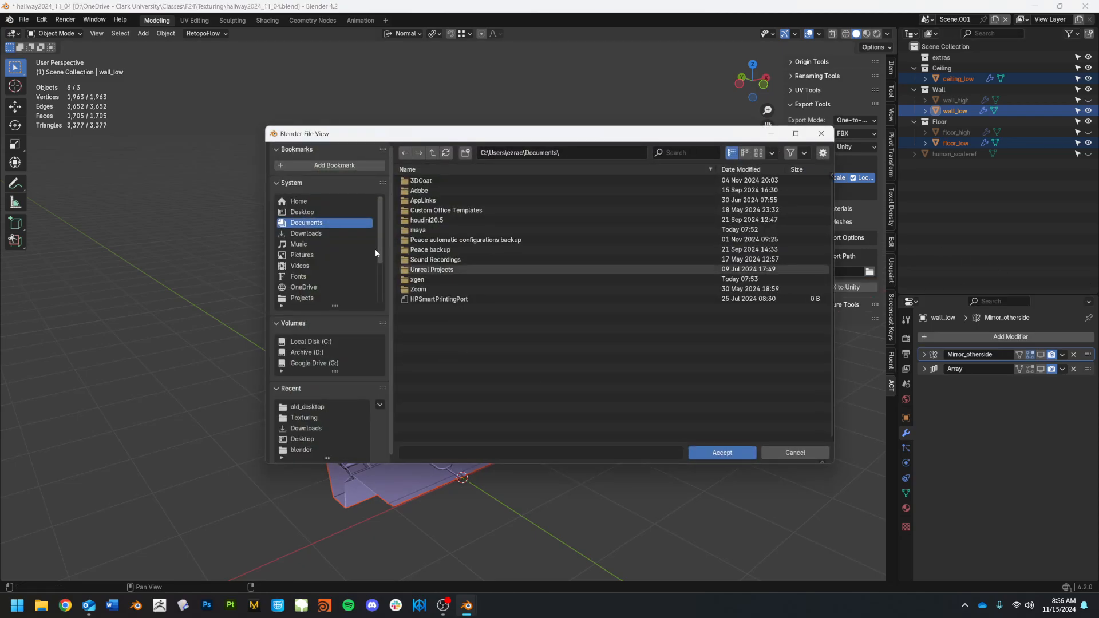
left_click(312, 212)
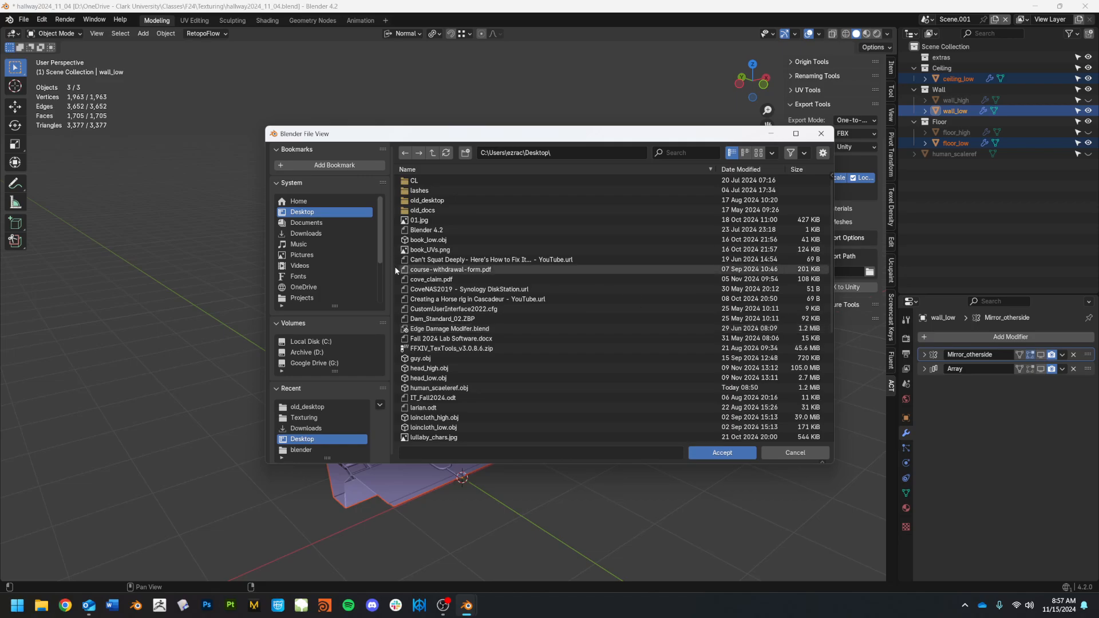
left_click(723, 453)
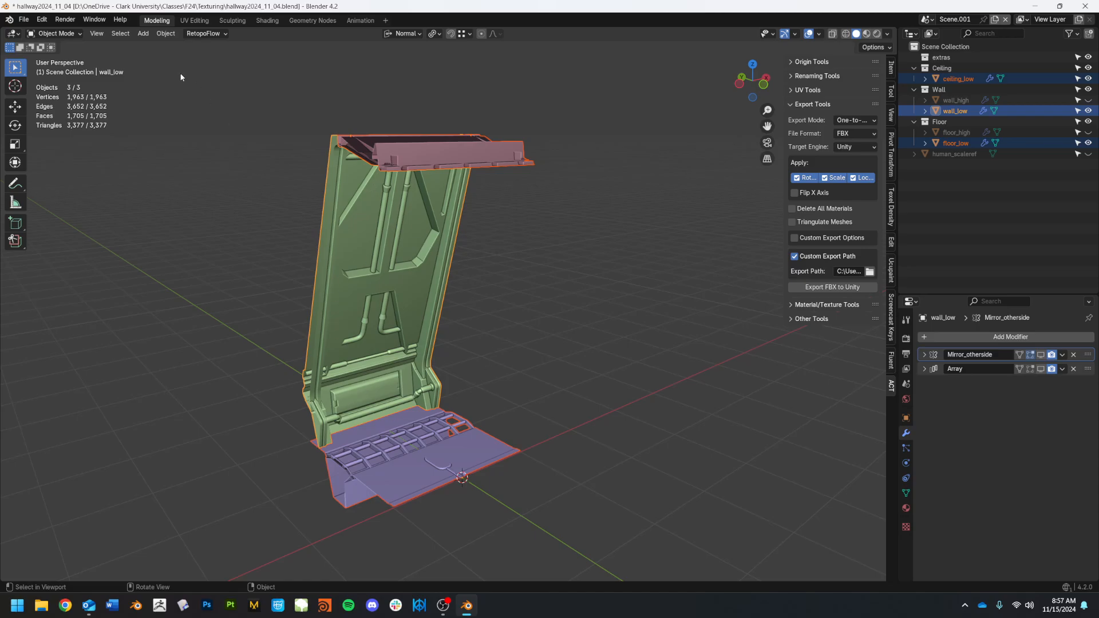
Export the selected pieces as FBX to Unity and check the floor and ceiling files in the export directory
left_click(25, 21)
left_click(850, 286)
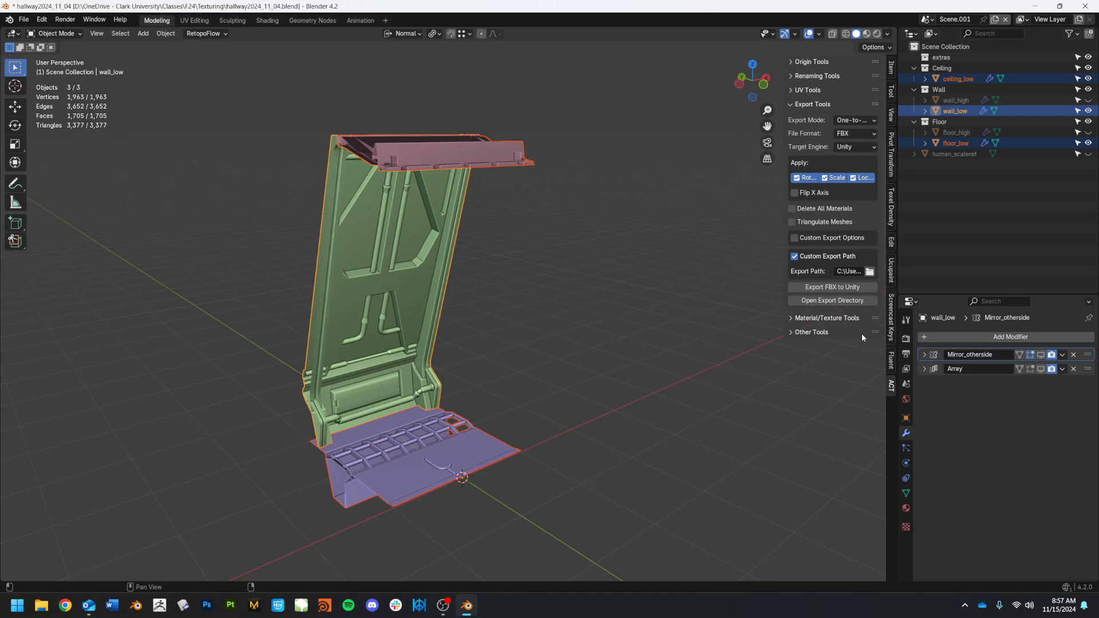
left_click(842, 301)
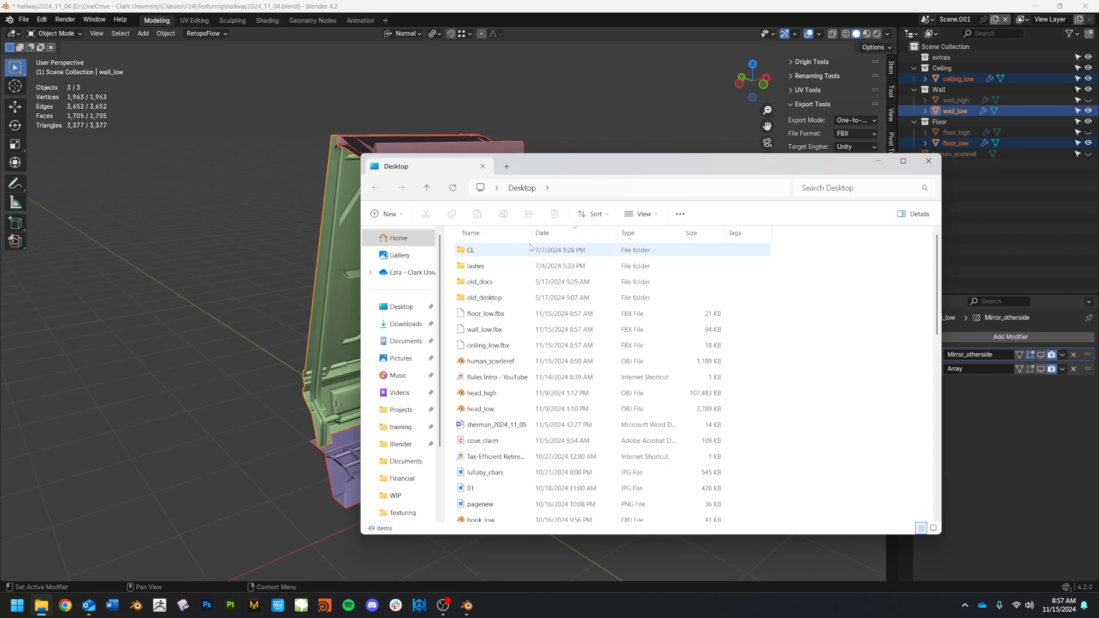
left_click(481, 313)
left_click(485, 345)
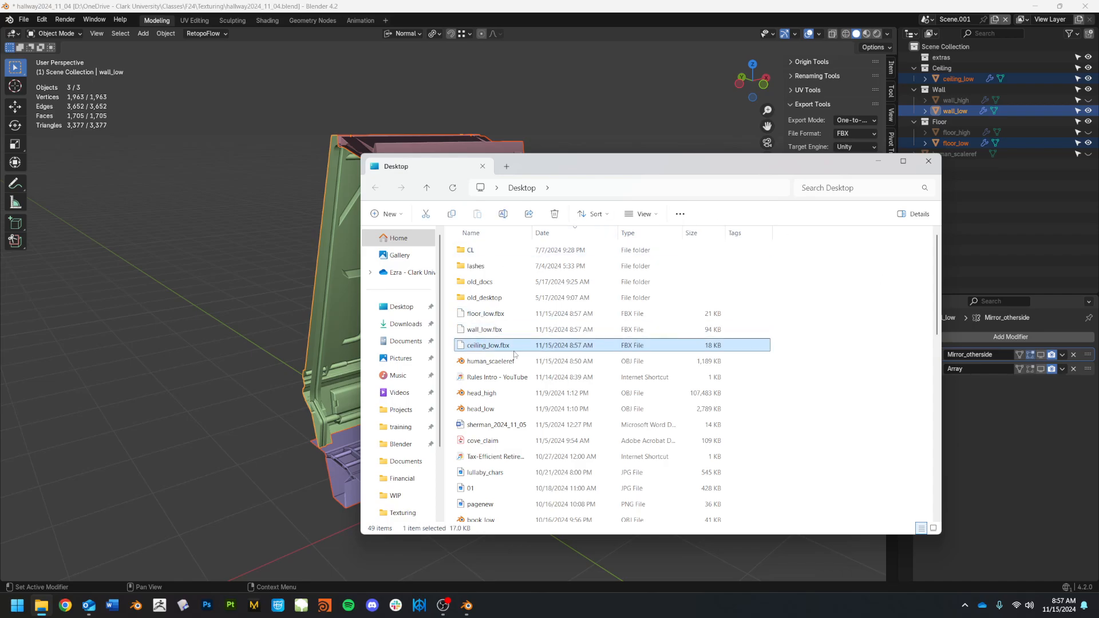